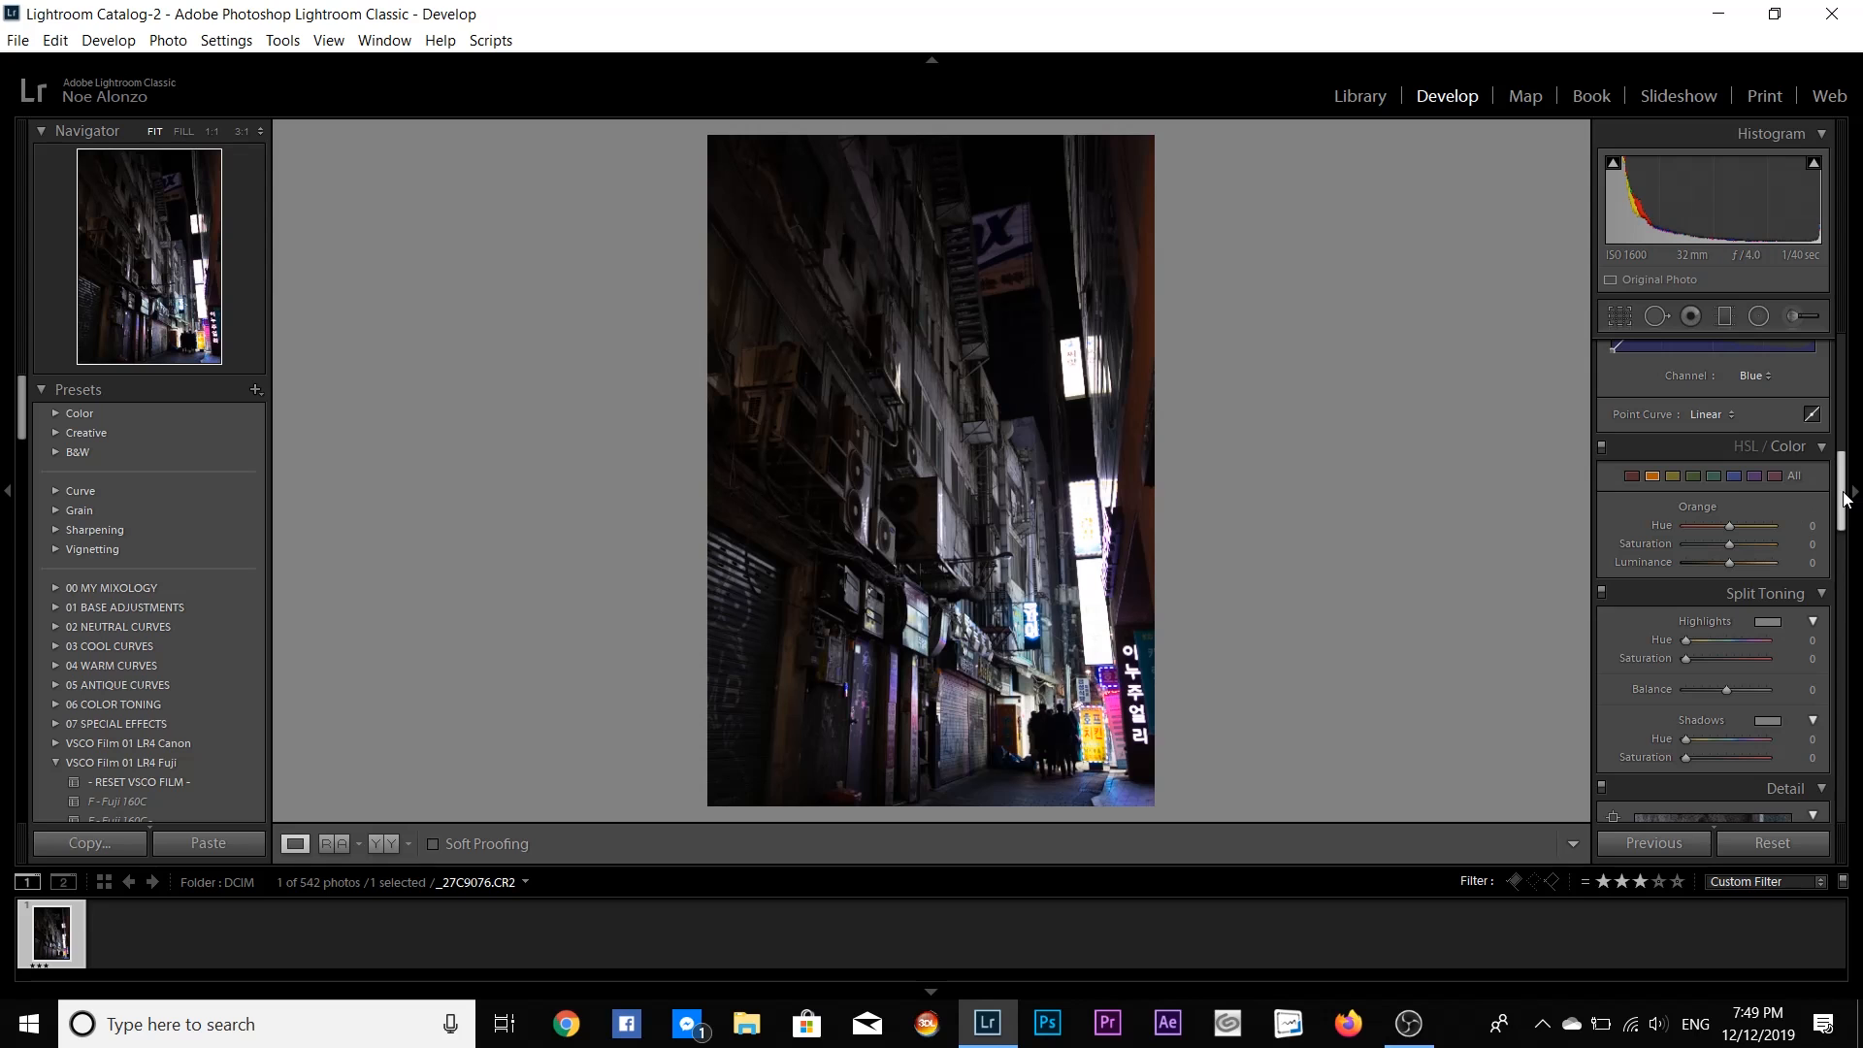
- Set the tone sliders to Highlights −100, Shadows −100, Whites +76, Blacks +100 and Contrast −48
{"action": "scroll", "coordinate": [1848, 504], "scroll_direction": "up", "scroll_amount": 5}
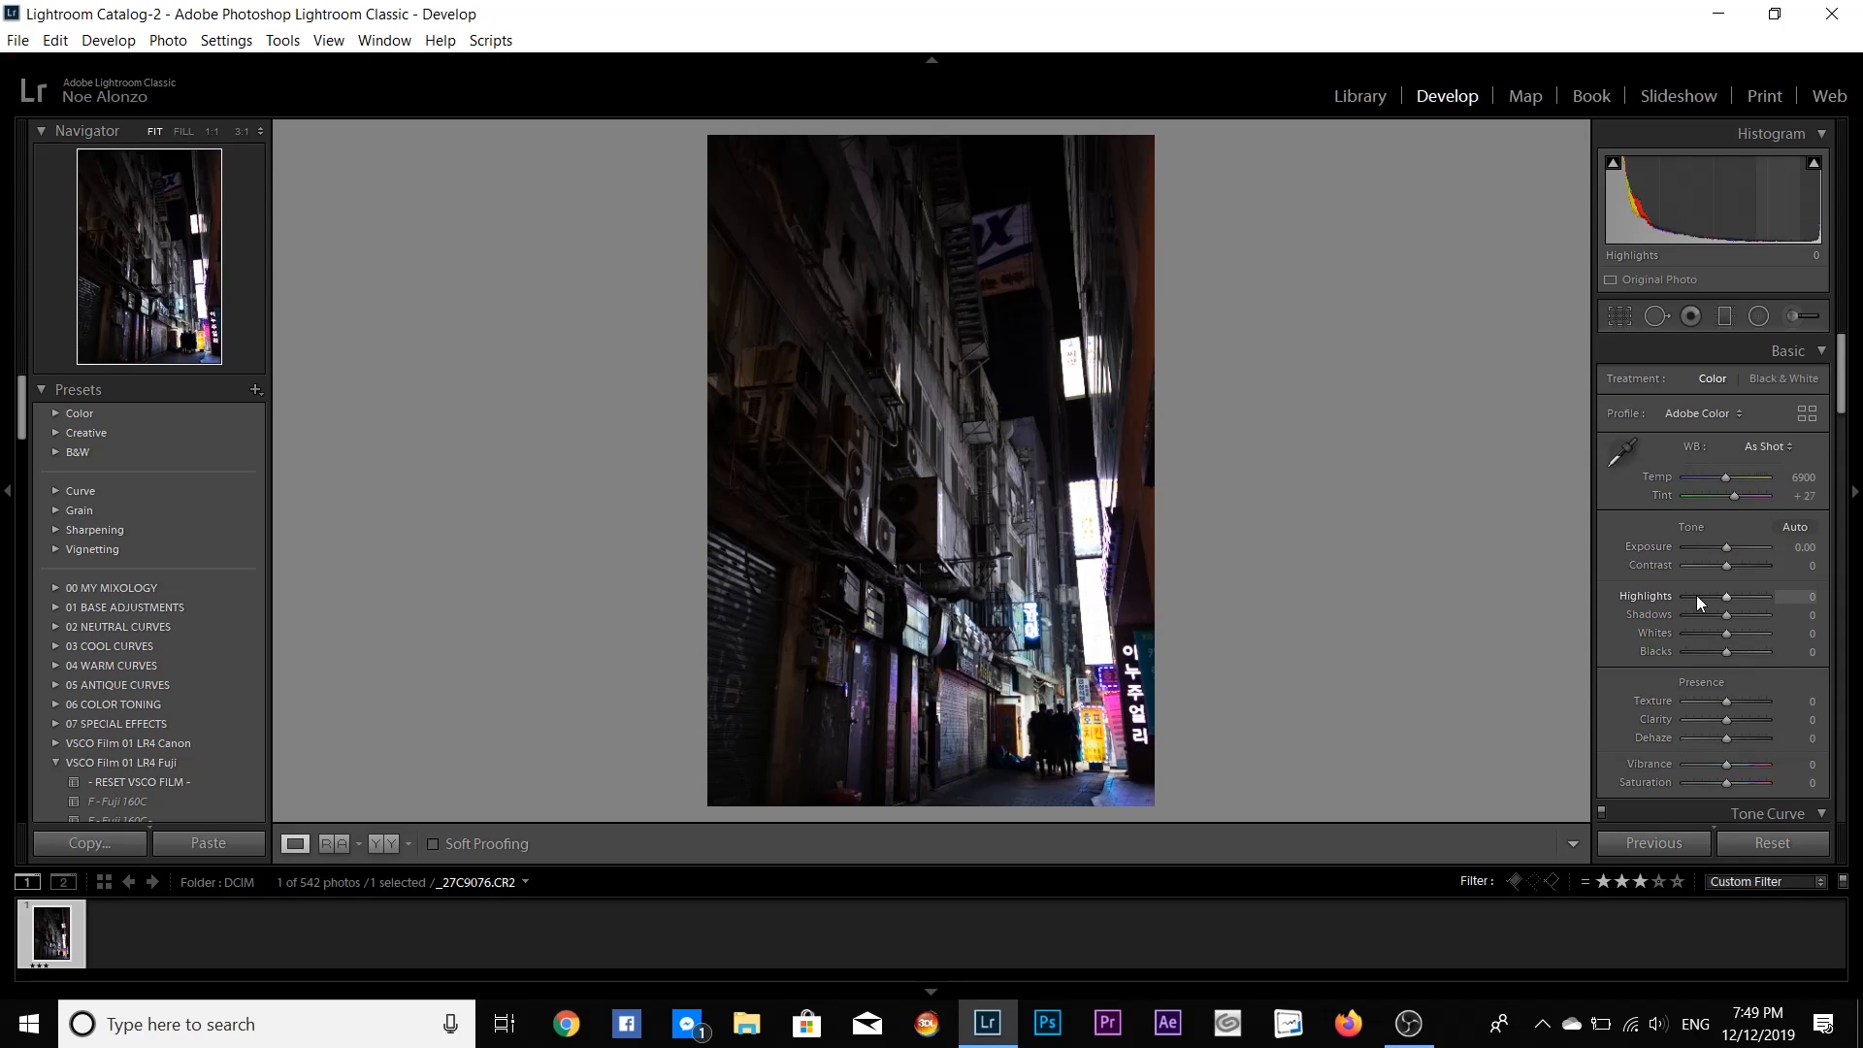
{"action": "left_click_drag", "start_coordinate": [1719, 594], "coordinate": [1663, 592]}
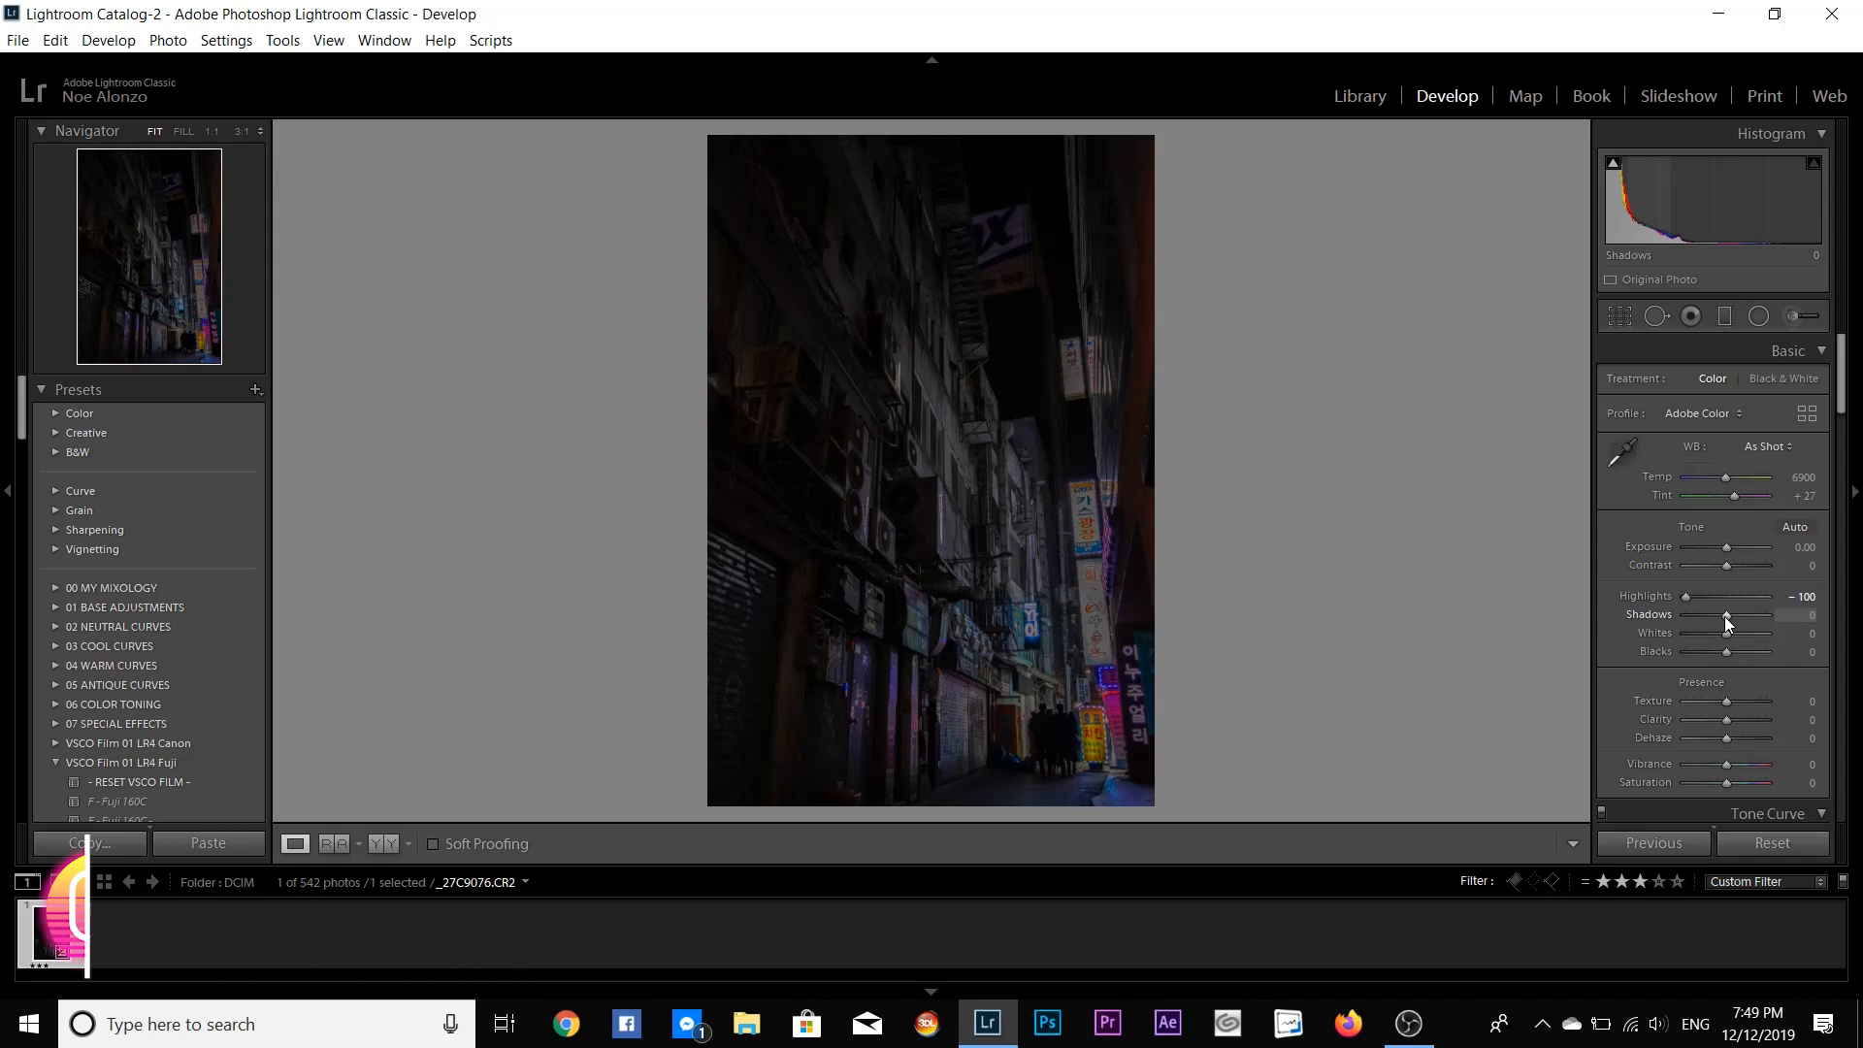
{"action": "left_click_drag", "start_coordinate": [1725, 615], "coordinate": [1817, 664]}
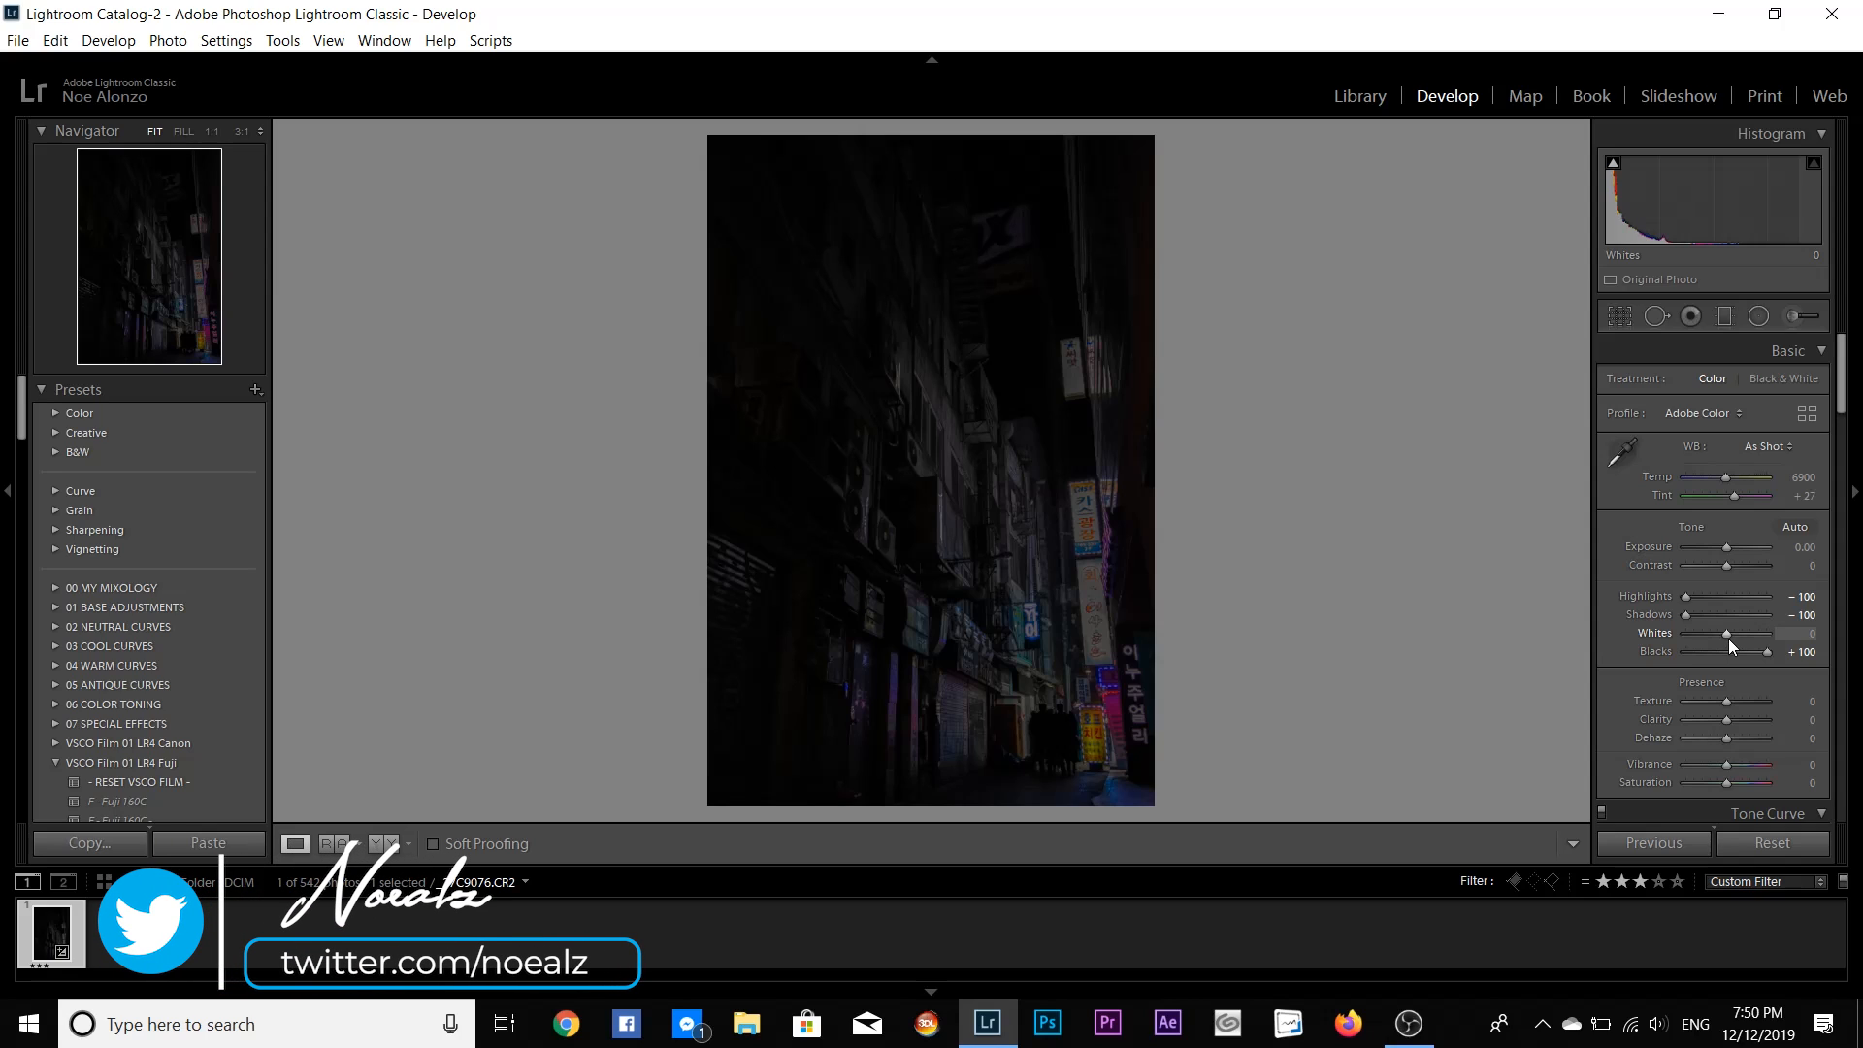
{"action": "left_click_drag", "start_coordinate": [1726, 638], "coordinate": [1759, 636]}
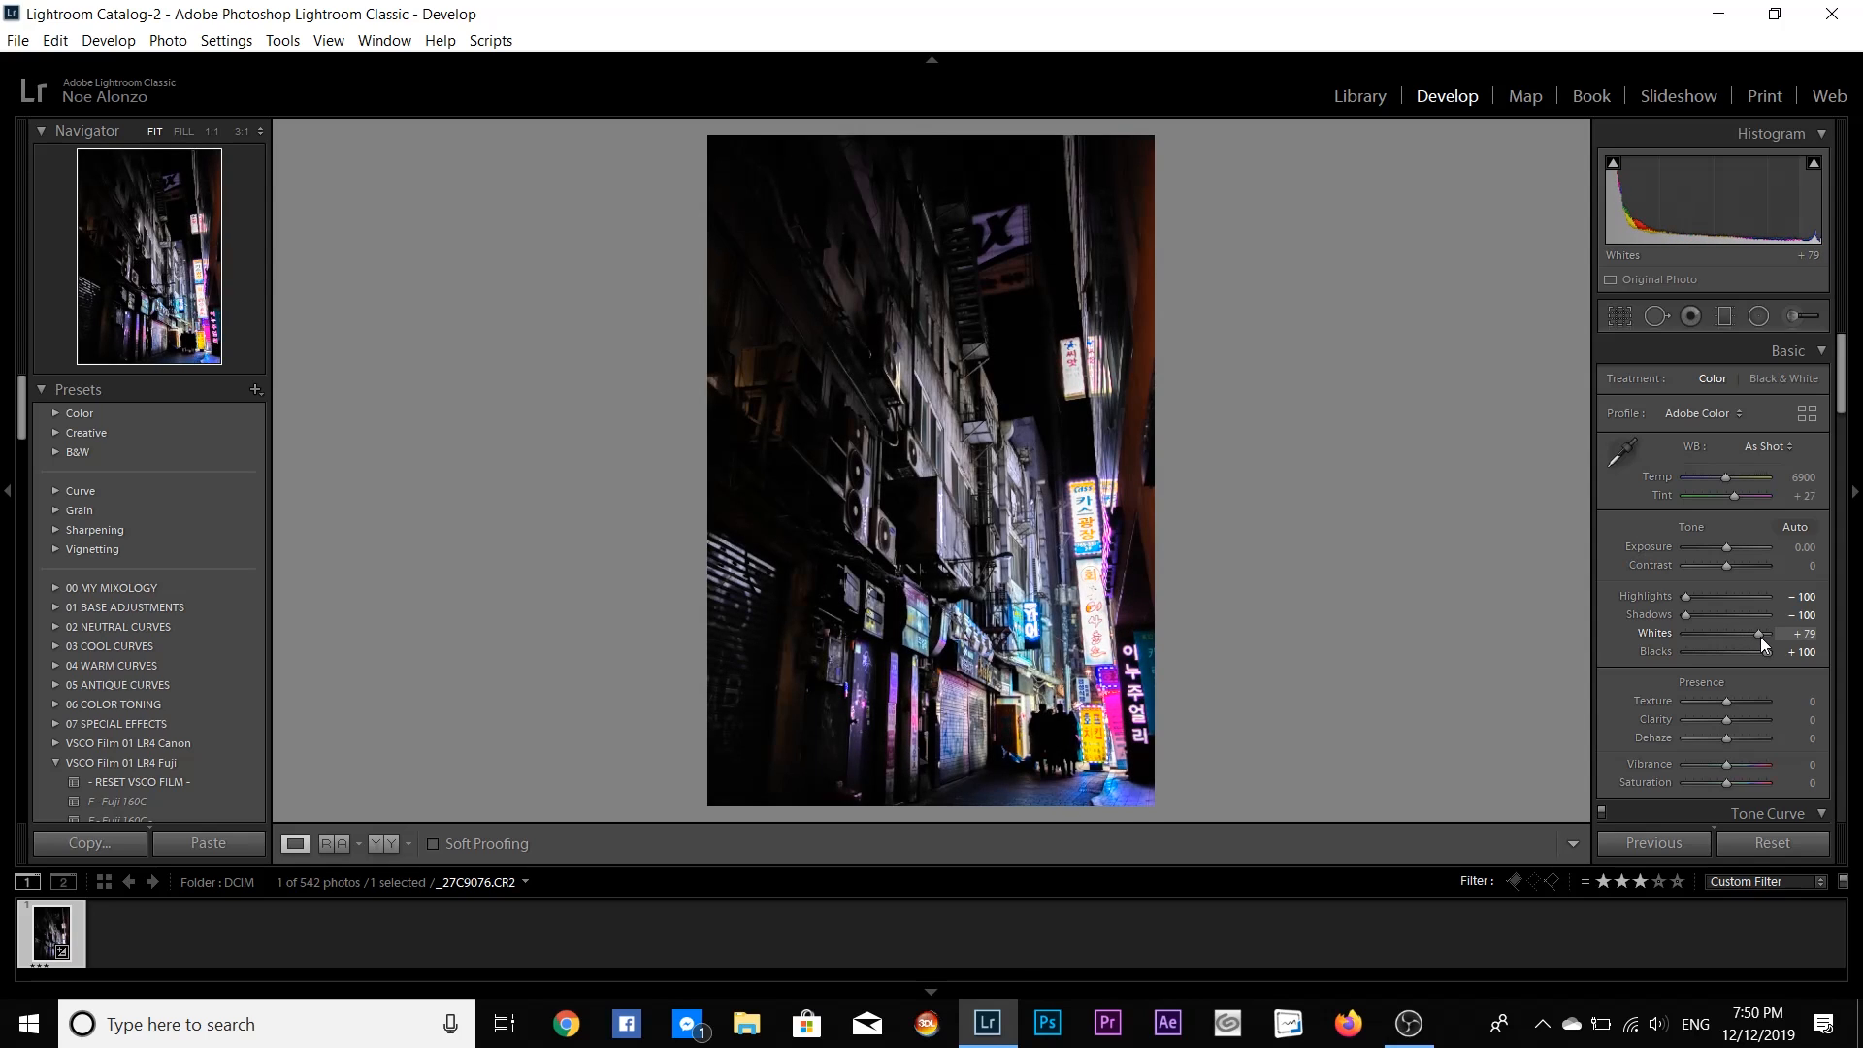
{"action": "scroll", "coordinate": [1760, 636], "scroll_direction": "down", "scroll_amount": 3}
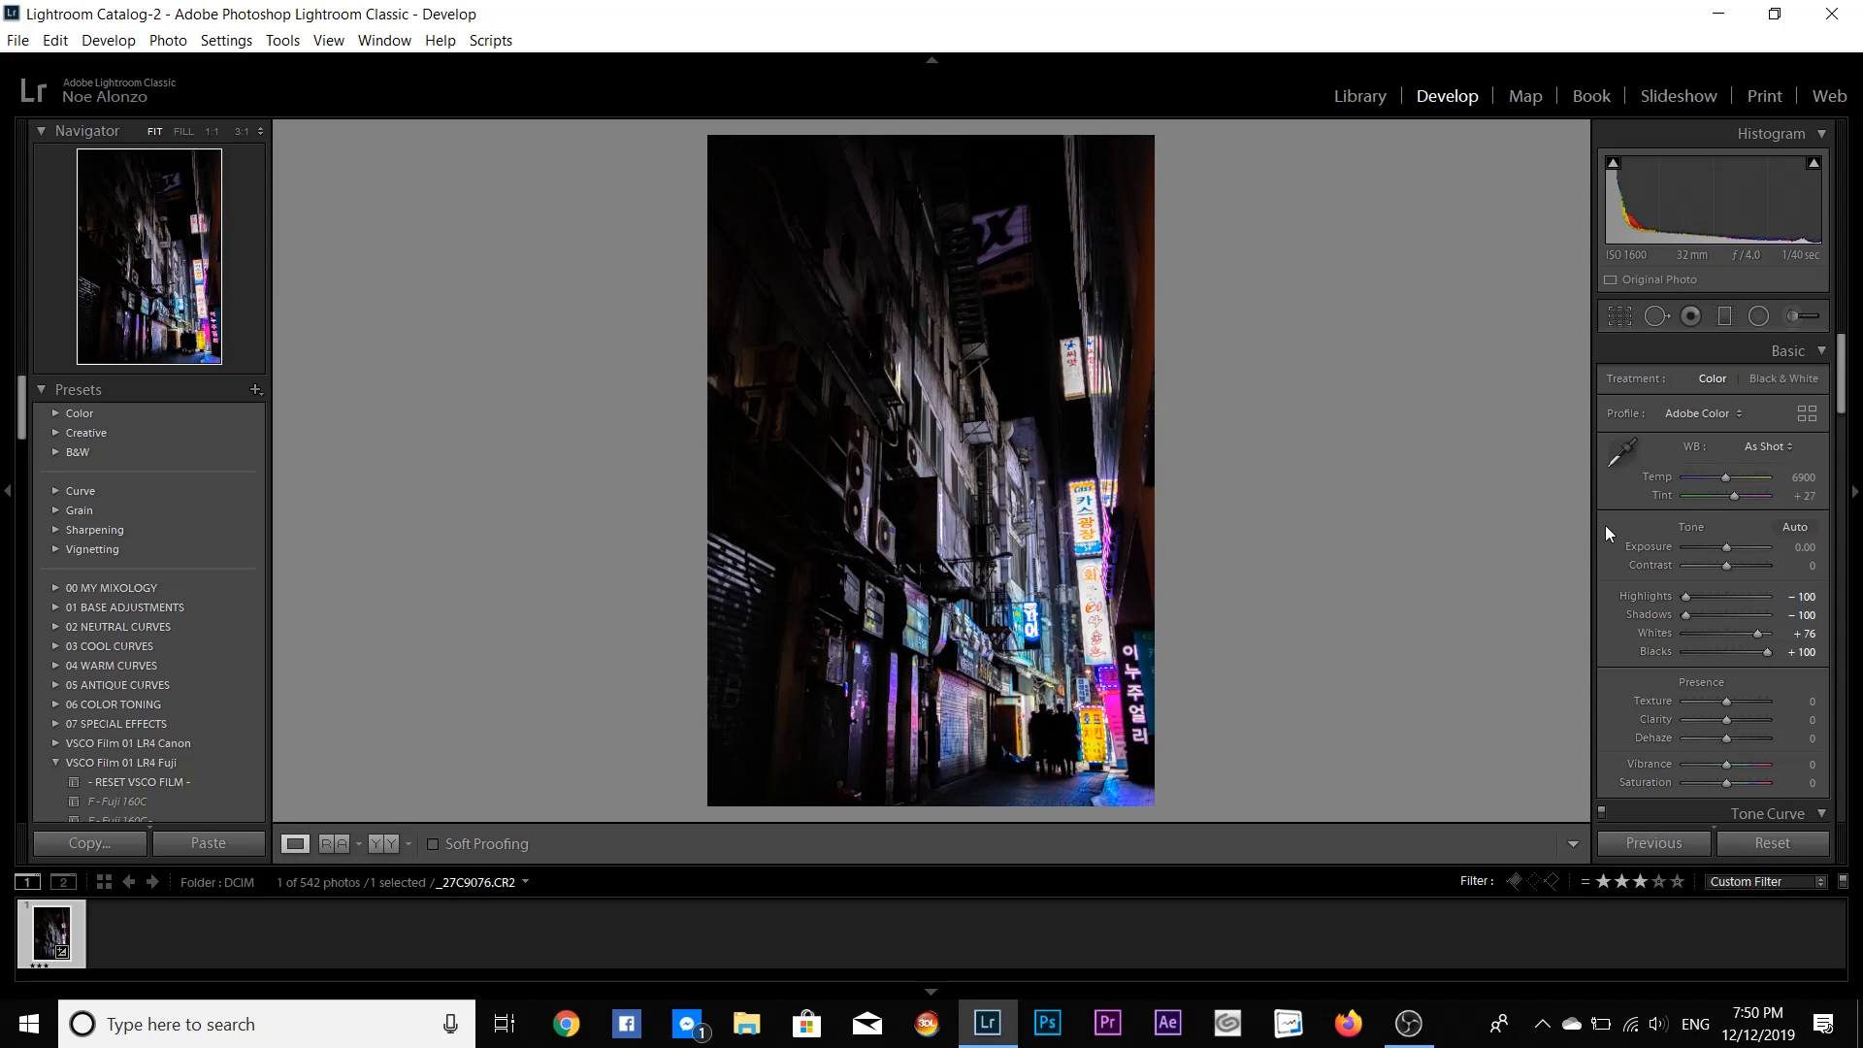
{"action": "left_click_drag", "start_coordinate": [1725, 565], "coordinate": [1709, 564]}
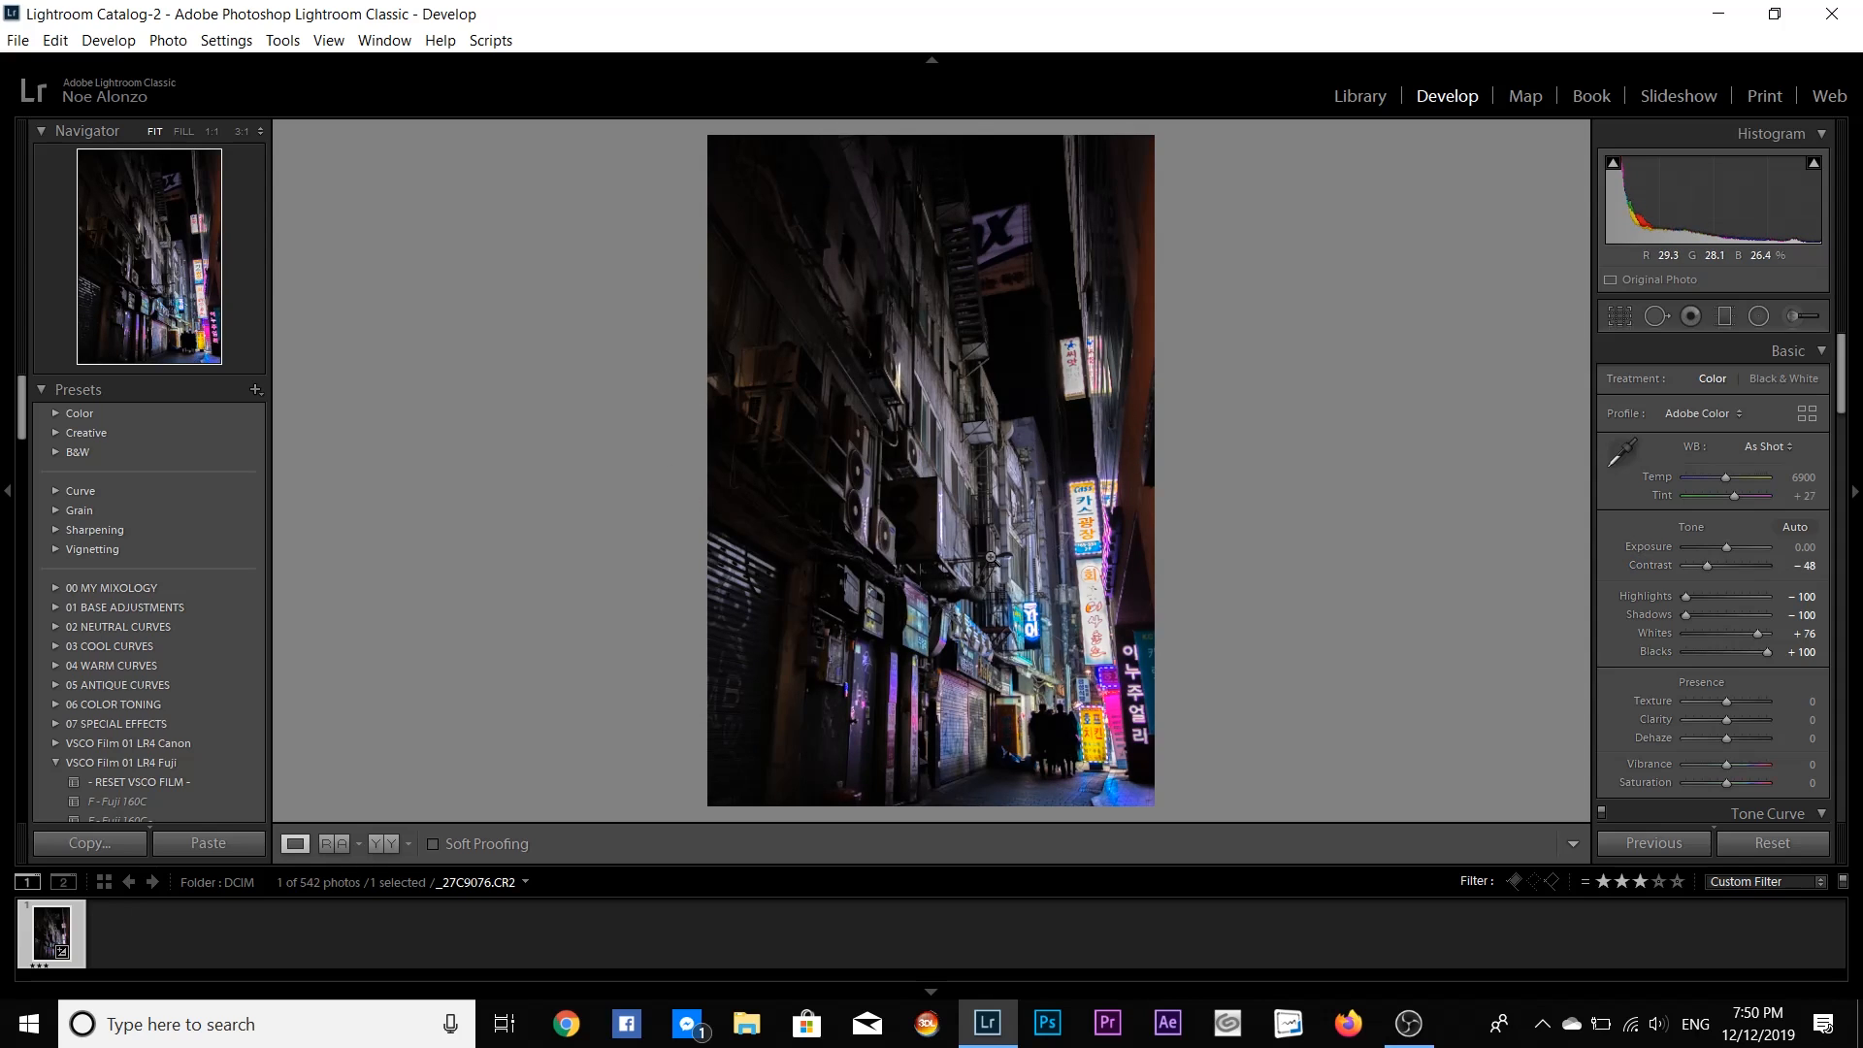
- Examine the alley's walls, shop signs and the silhouetted group at full magnification
{"action": "left_click", "coordinate": [1009, 524]}
{"action": "left_click_drag", "start_coordinate": [871, 661], "coordinate": [879, 268]}
{"action": "left_click_drag", "start_coordinate": [906, 620], "coordinate": [936, 217]}
{"action": "left_click_drag", "start_coordinate": [970, 553], "coordinate": [739, 227]}
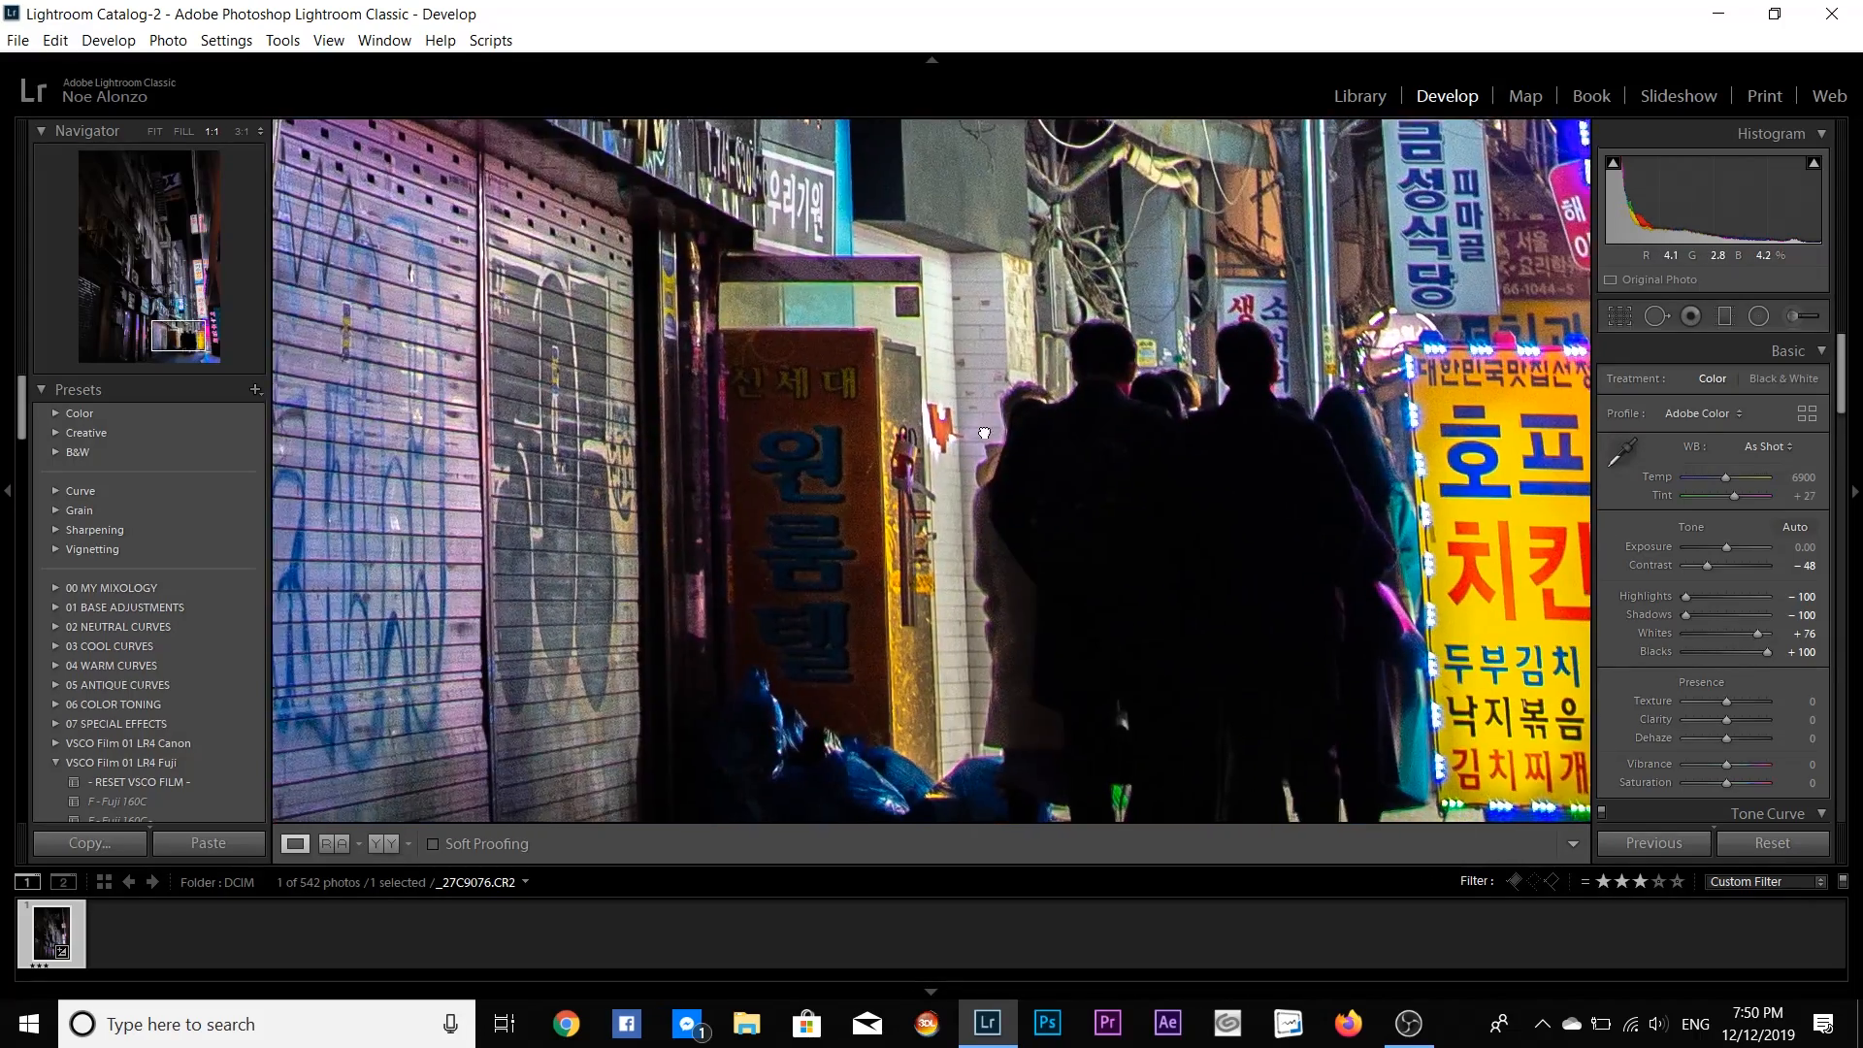
{"action": "left_click_drag", "start_coordinate": [1002, 451], "coordinate": [689, 263]}
{"action": "left_click", "coordinate": [1163, 342]}
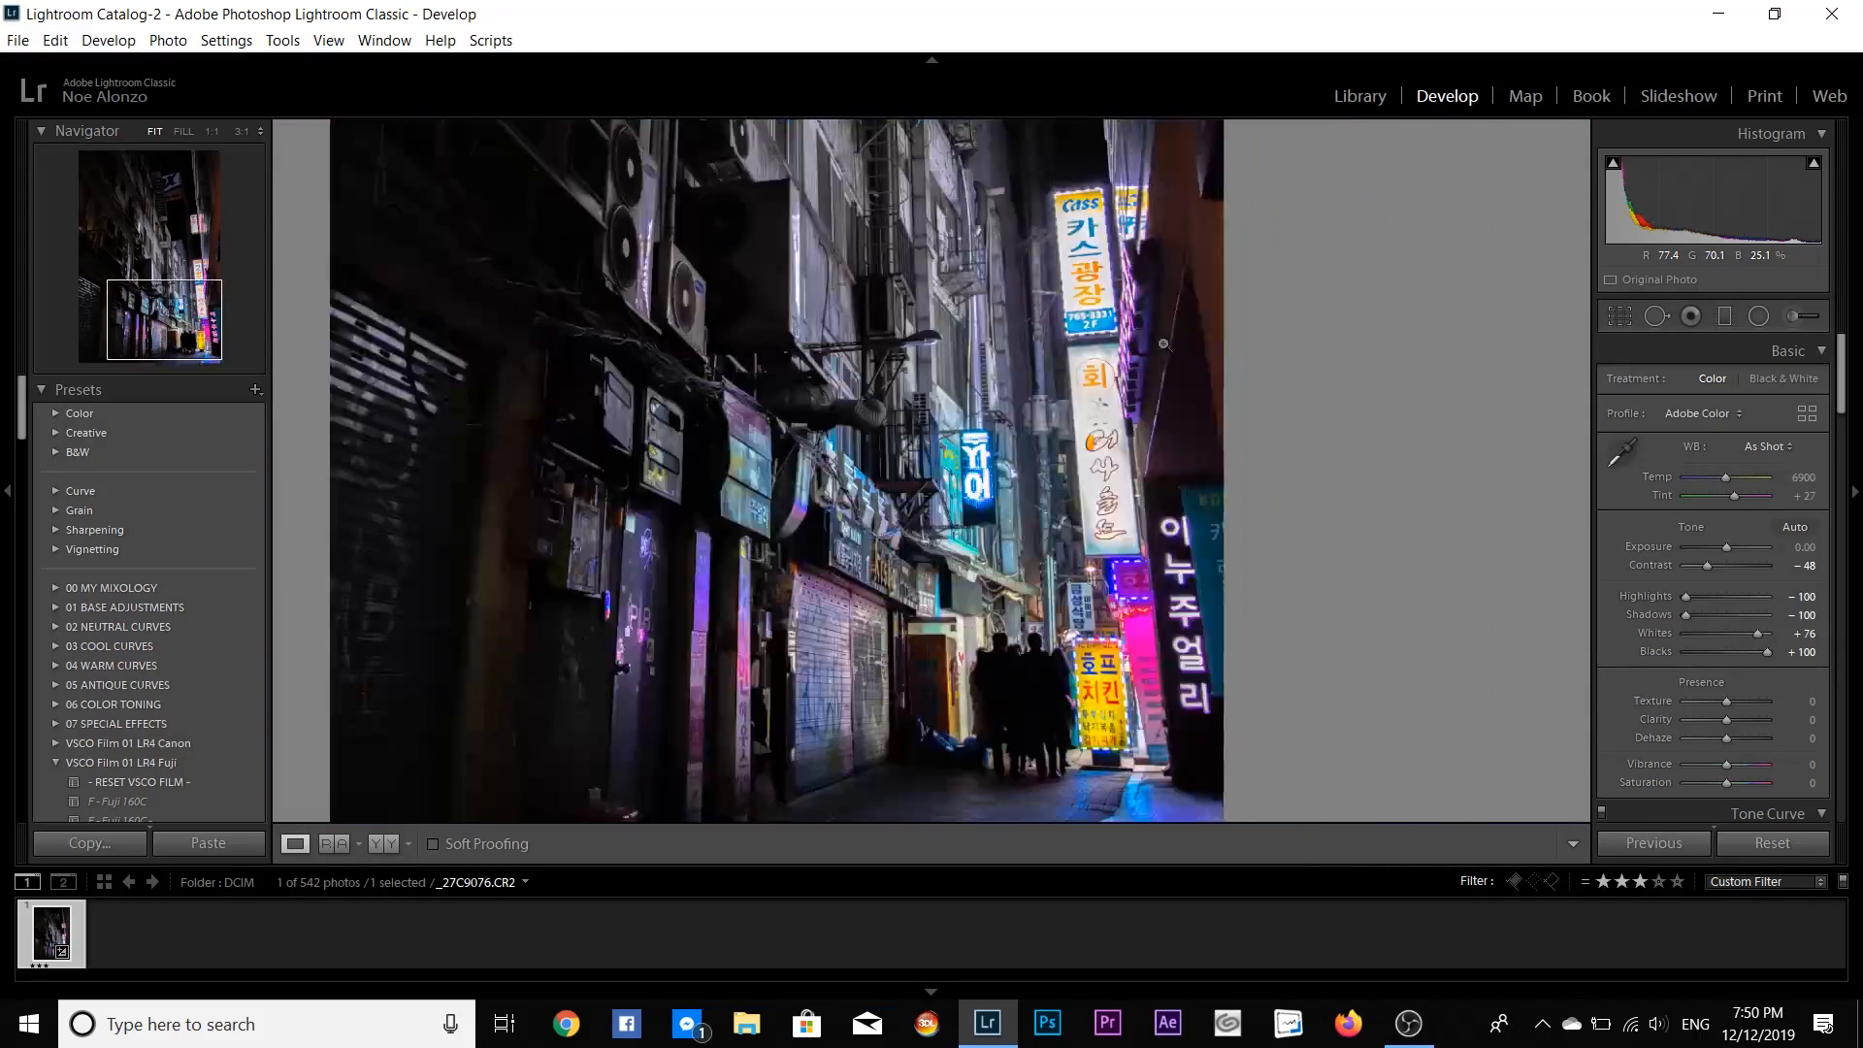
- Tint the split-toning shadows teal-blue with hue 204 and saturation 34
{"action": "left_click_drag", "start_coordinate": [1848, 374], "coordinate": [1848, 488]}
{"action": "scroll", "coordinate": [1848, 488], "scroll_direction": "down", "scroll_amount": 3}
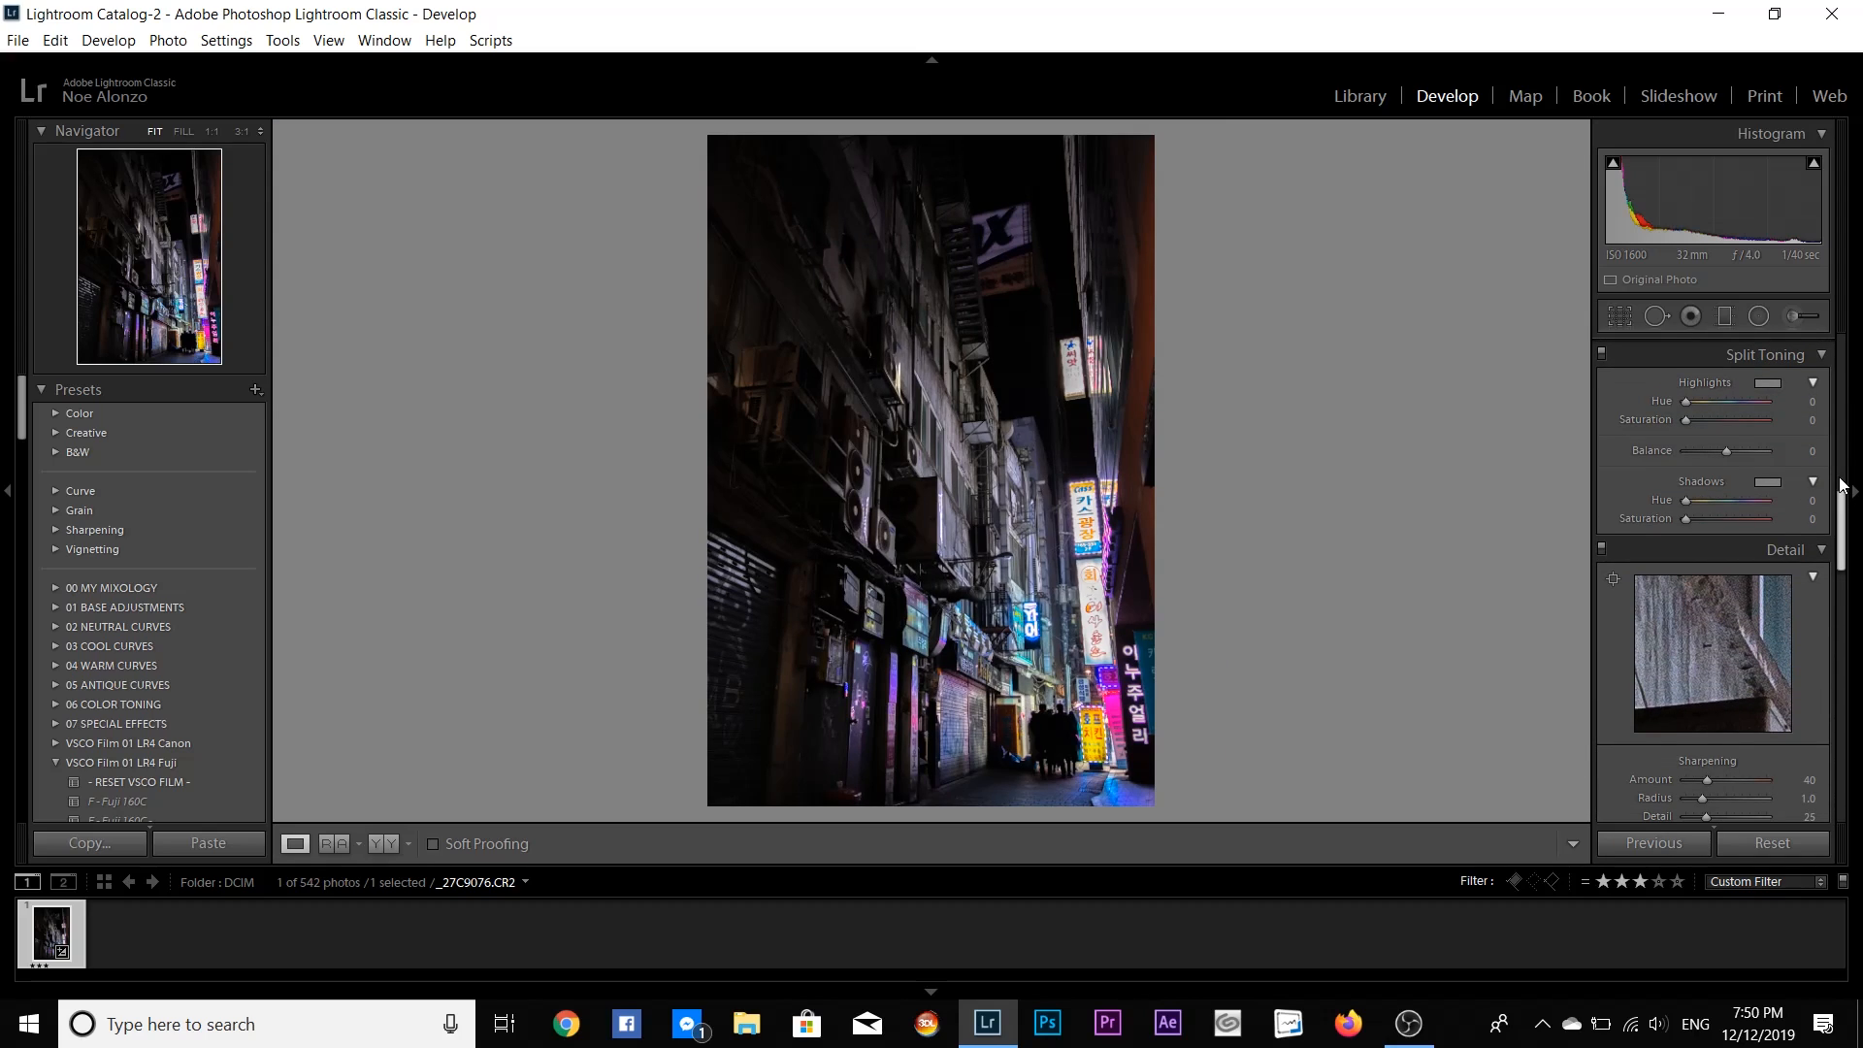
{"action": "left_click", "coordinate": [1767, 481]}
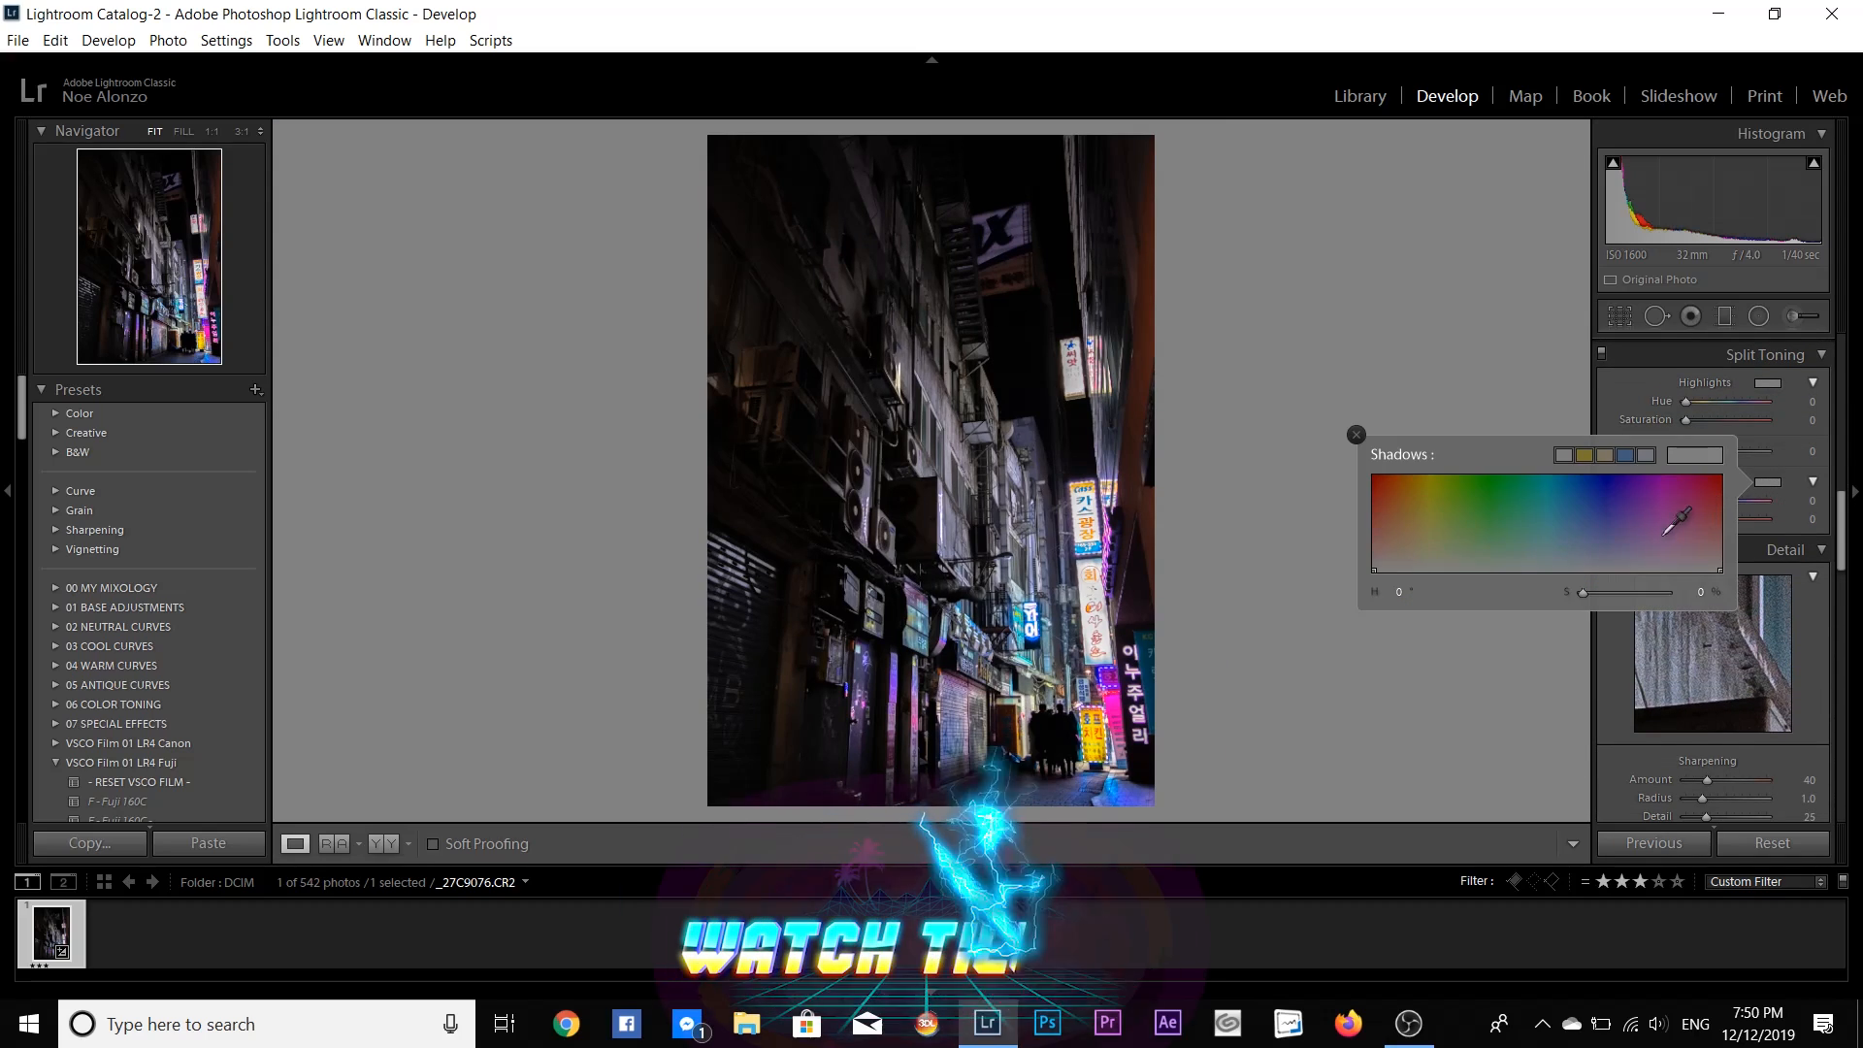
{"action": "left_click", "coordinate": [1502, 534]}
{"action": "left_click_drag", "start_coordinate": [1501, 535], "coordinate": [1566, 538]}
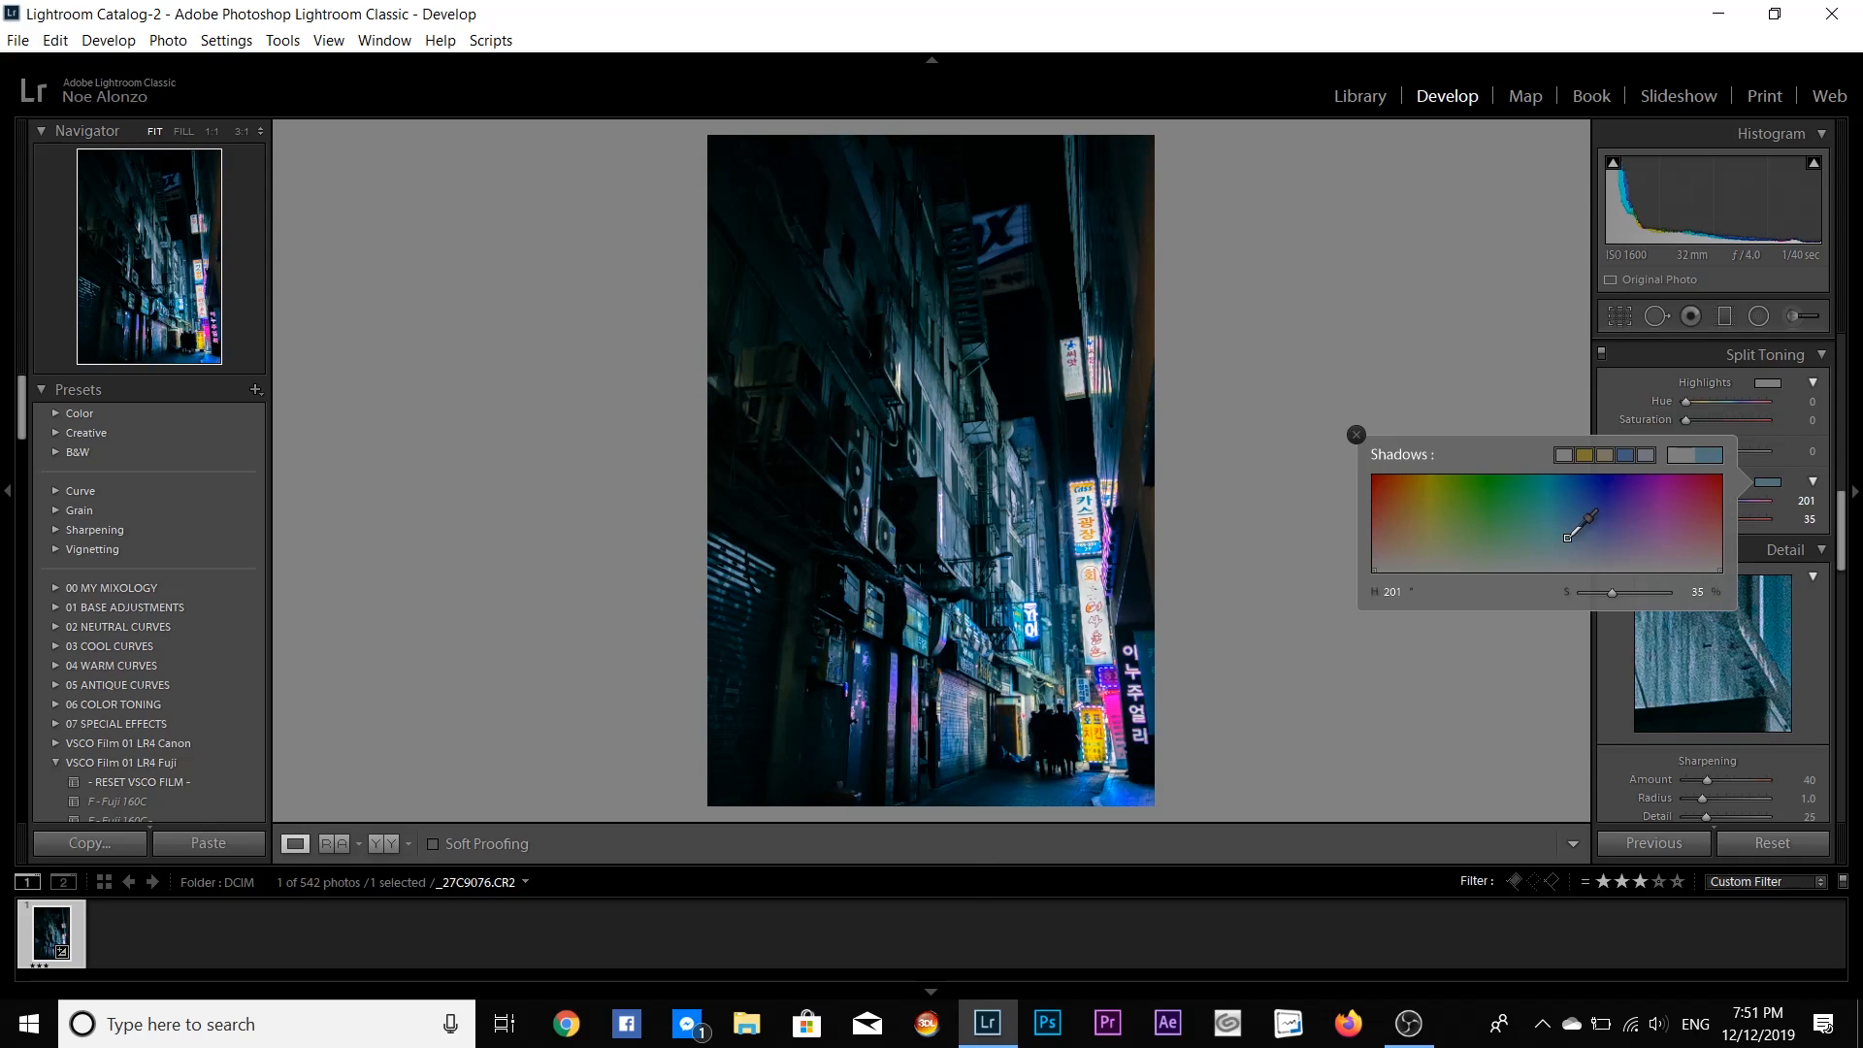
{"action": "left_click_drag", "start_coordinate": [1567, 537], "coordinate": [1570, 539]}
{"action": "left_click", "coordinate": [1358, 436]}
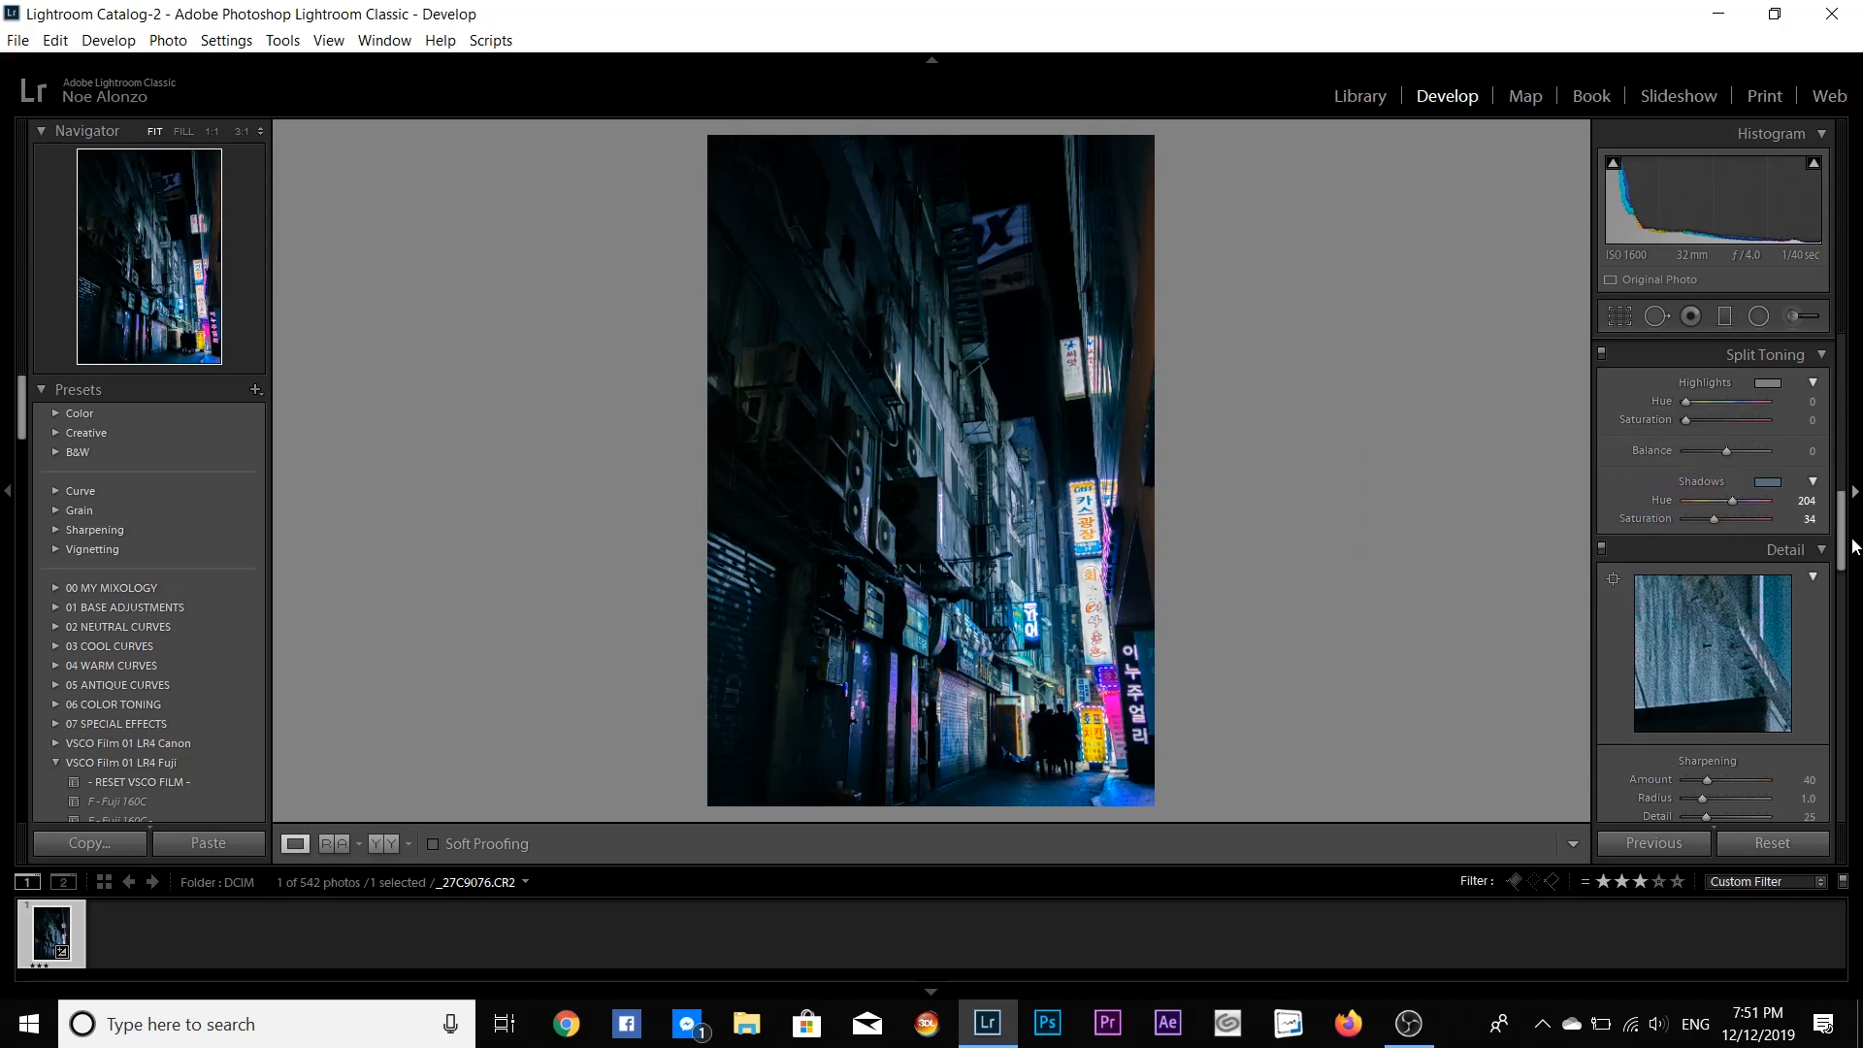
- Adjust the orange color range to Hue −100, Saturation +29 and Luminance +58
{"action": "left_click_drag", "start_coordinate": [1842, 543], "coordinate": [1841, 382]}
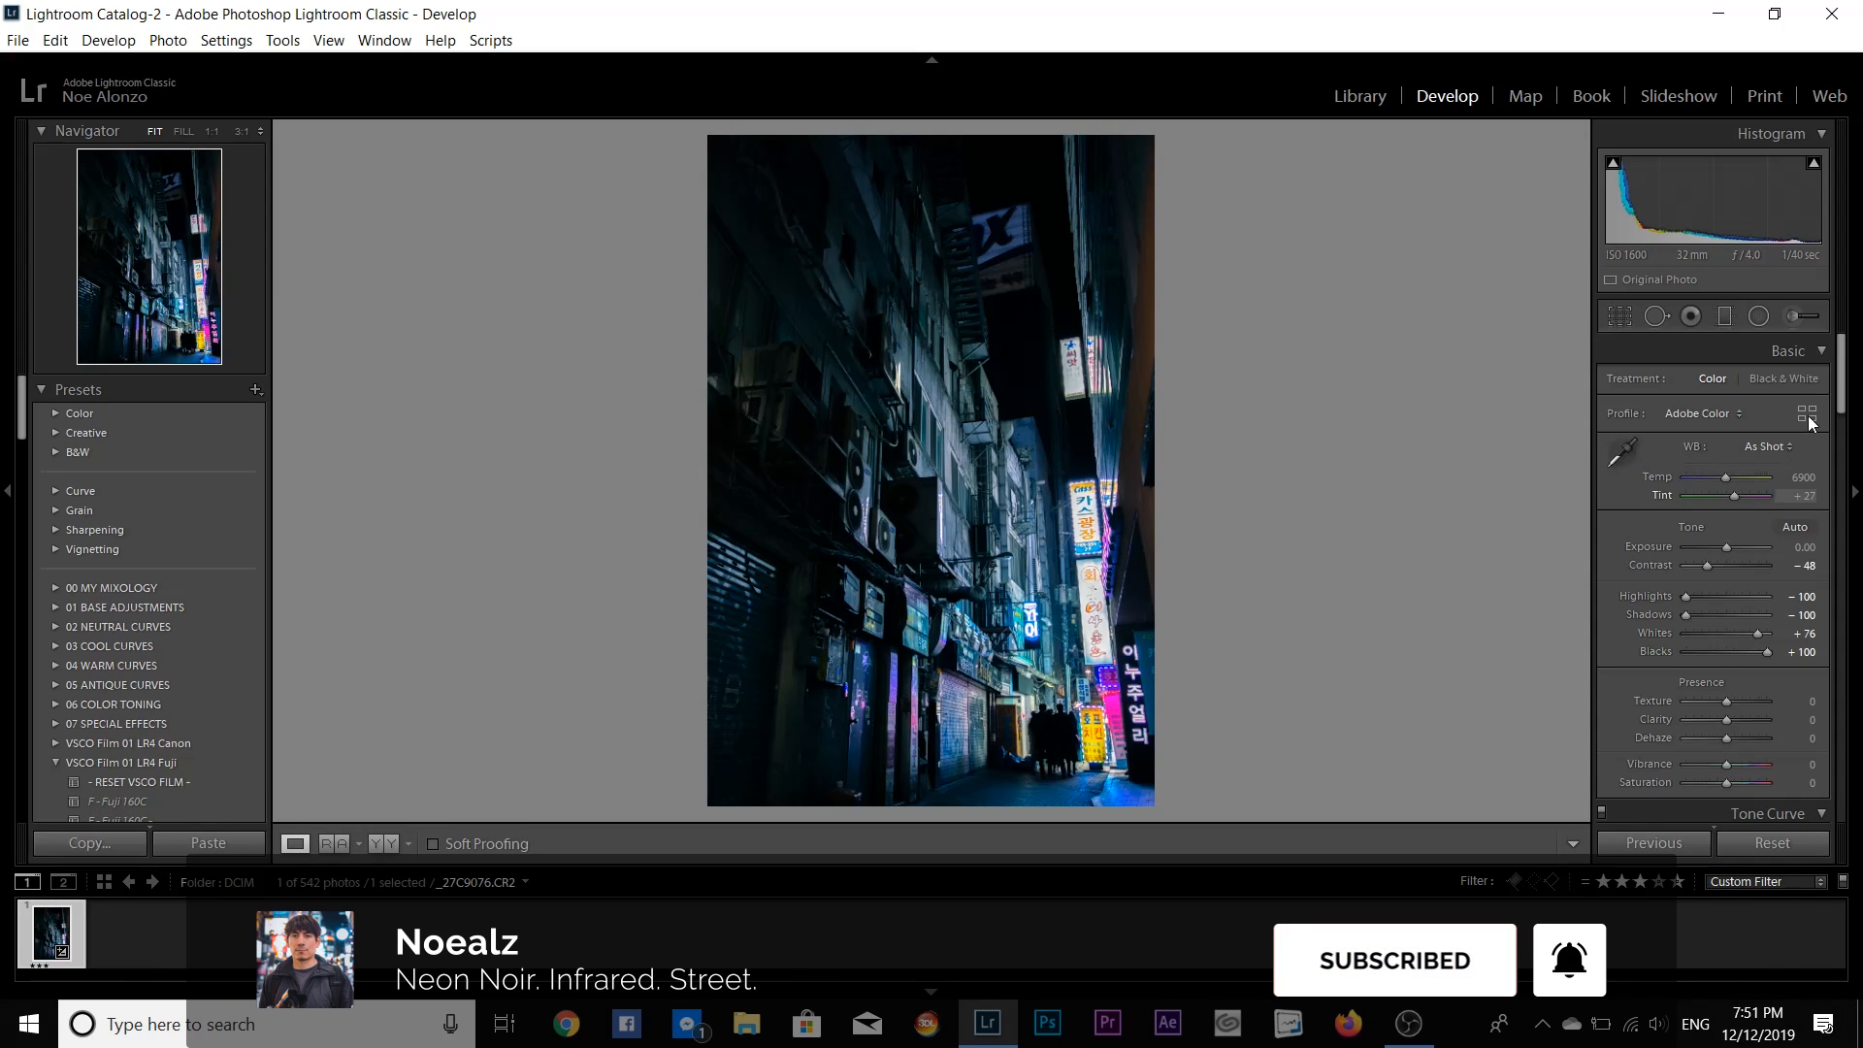
{"action": "left_click_drag", "start_coordinate": [1839, 353], "coordinate": [1860, 473]}
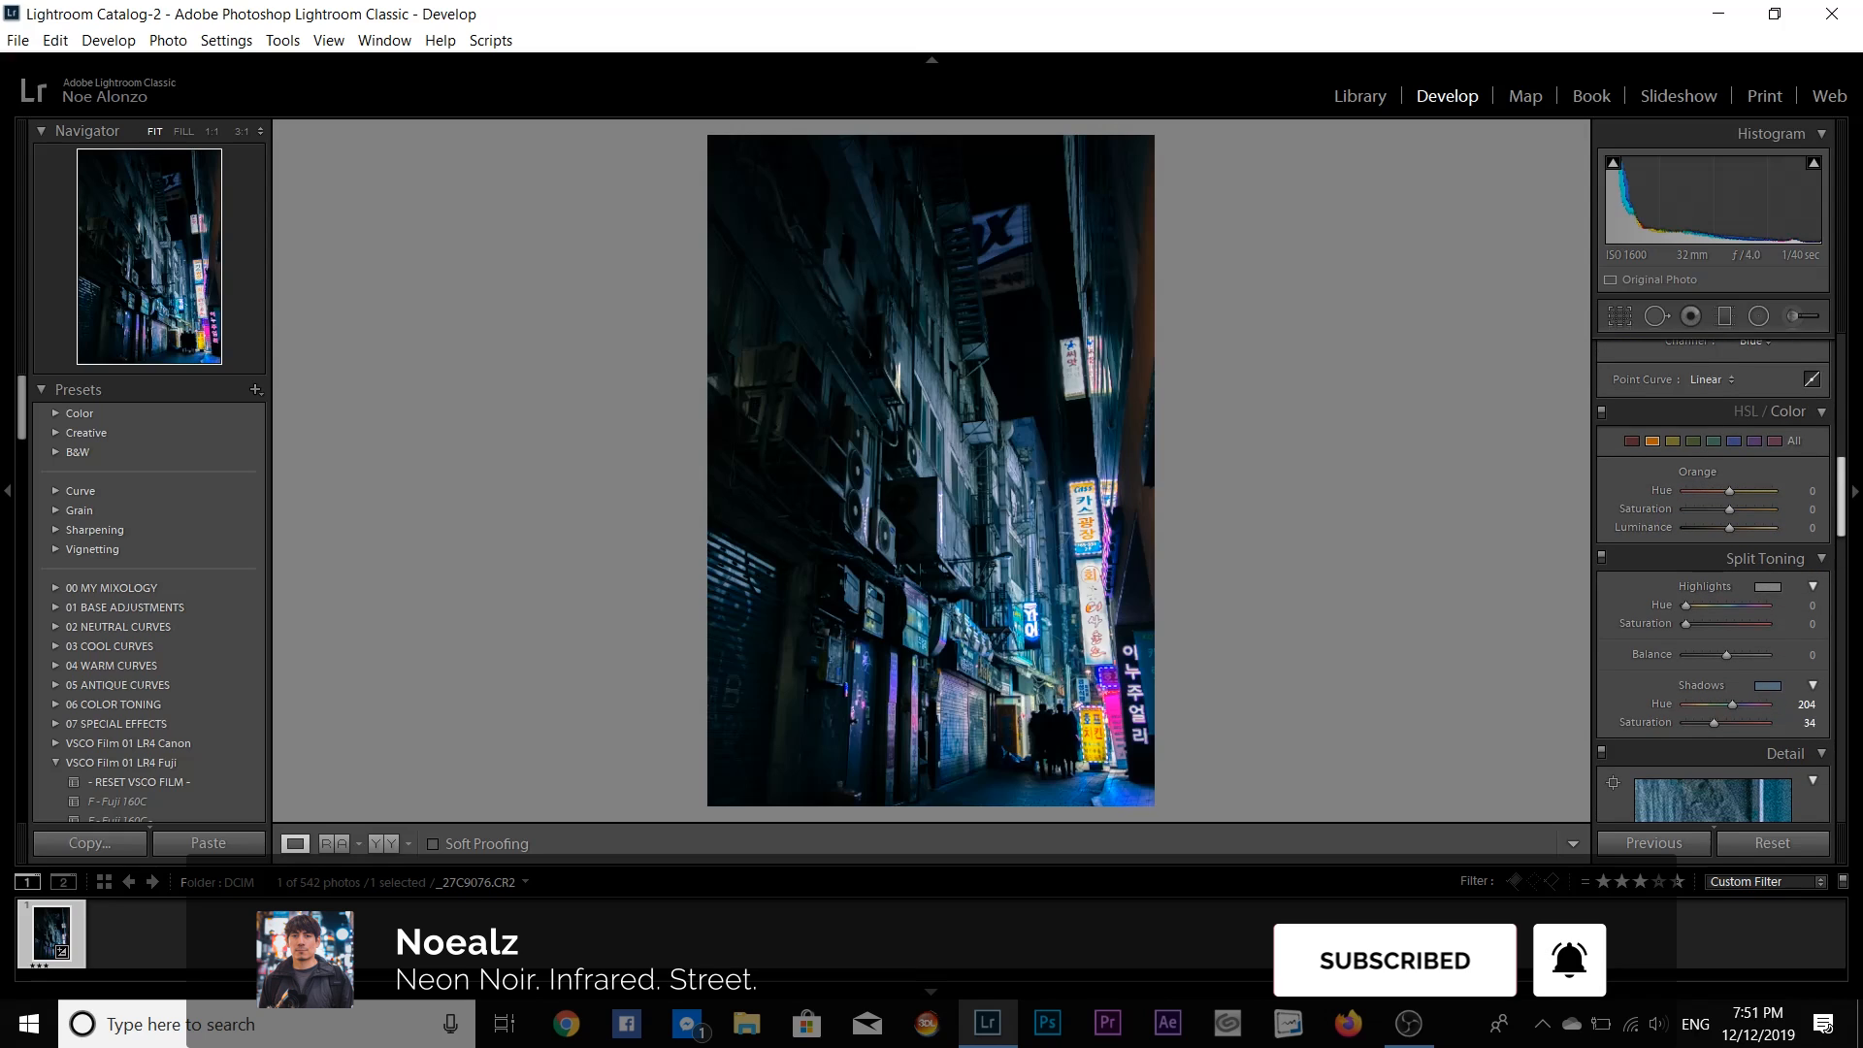
{"action": "left_click", "coordinate": [1754, 410]}
{"action": "left_click", "coordinate": [1781, 410]}
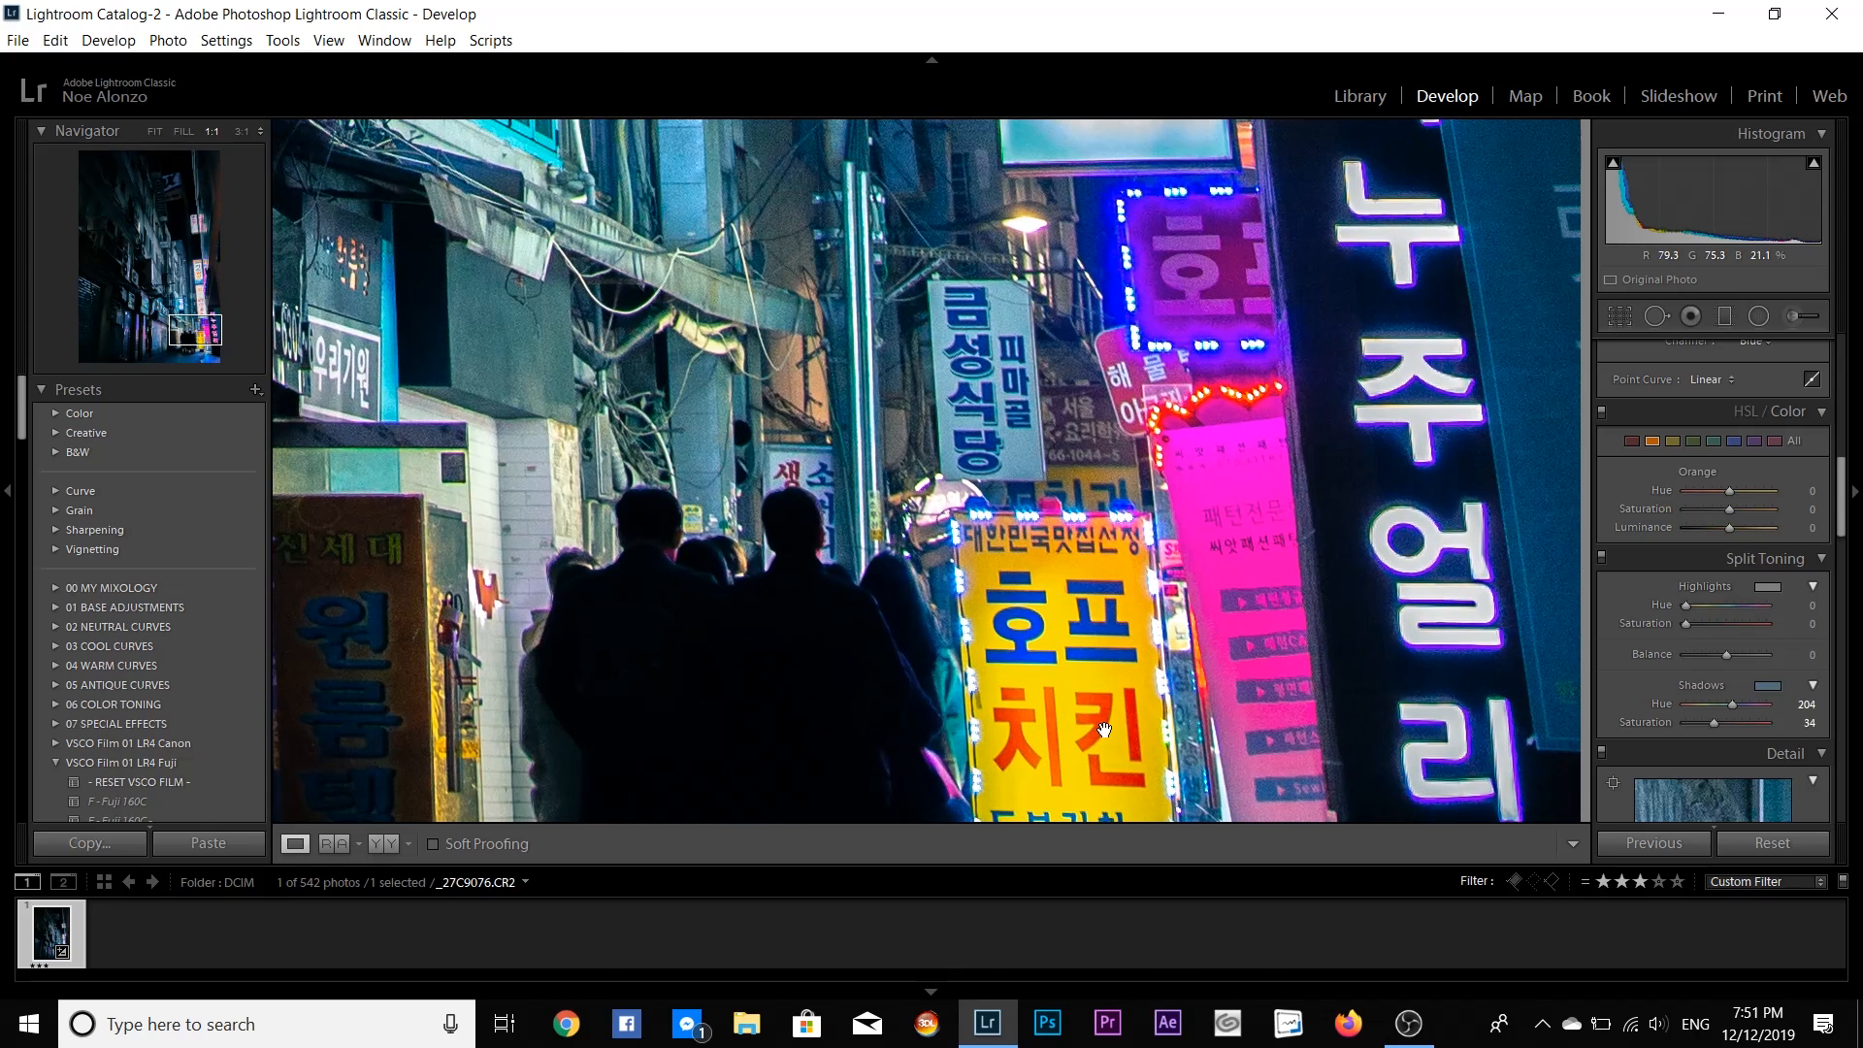
{"action": "left_click", "coordinate": [1106, 729]}
{"action": "left_click", "coordinate": [1103, 678]}
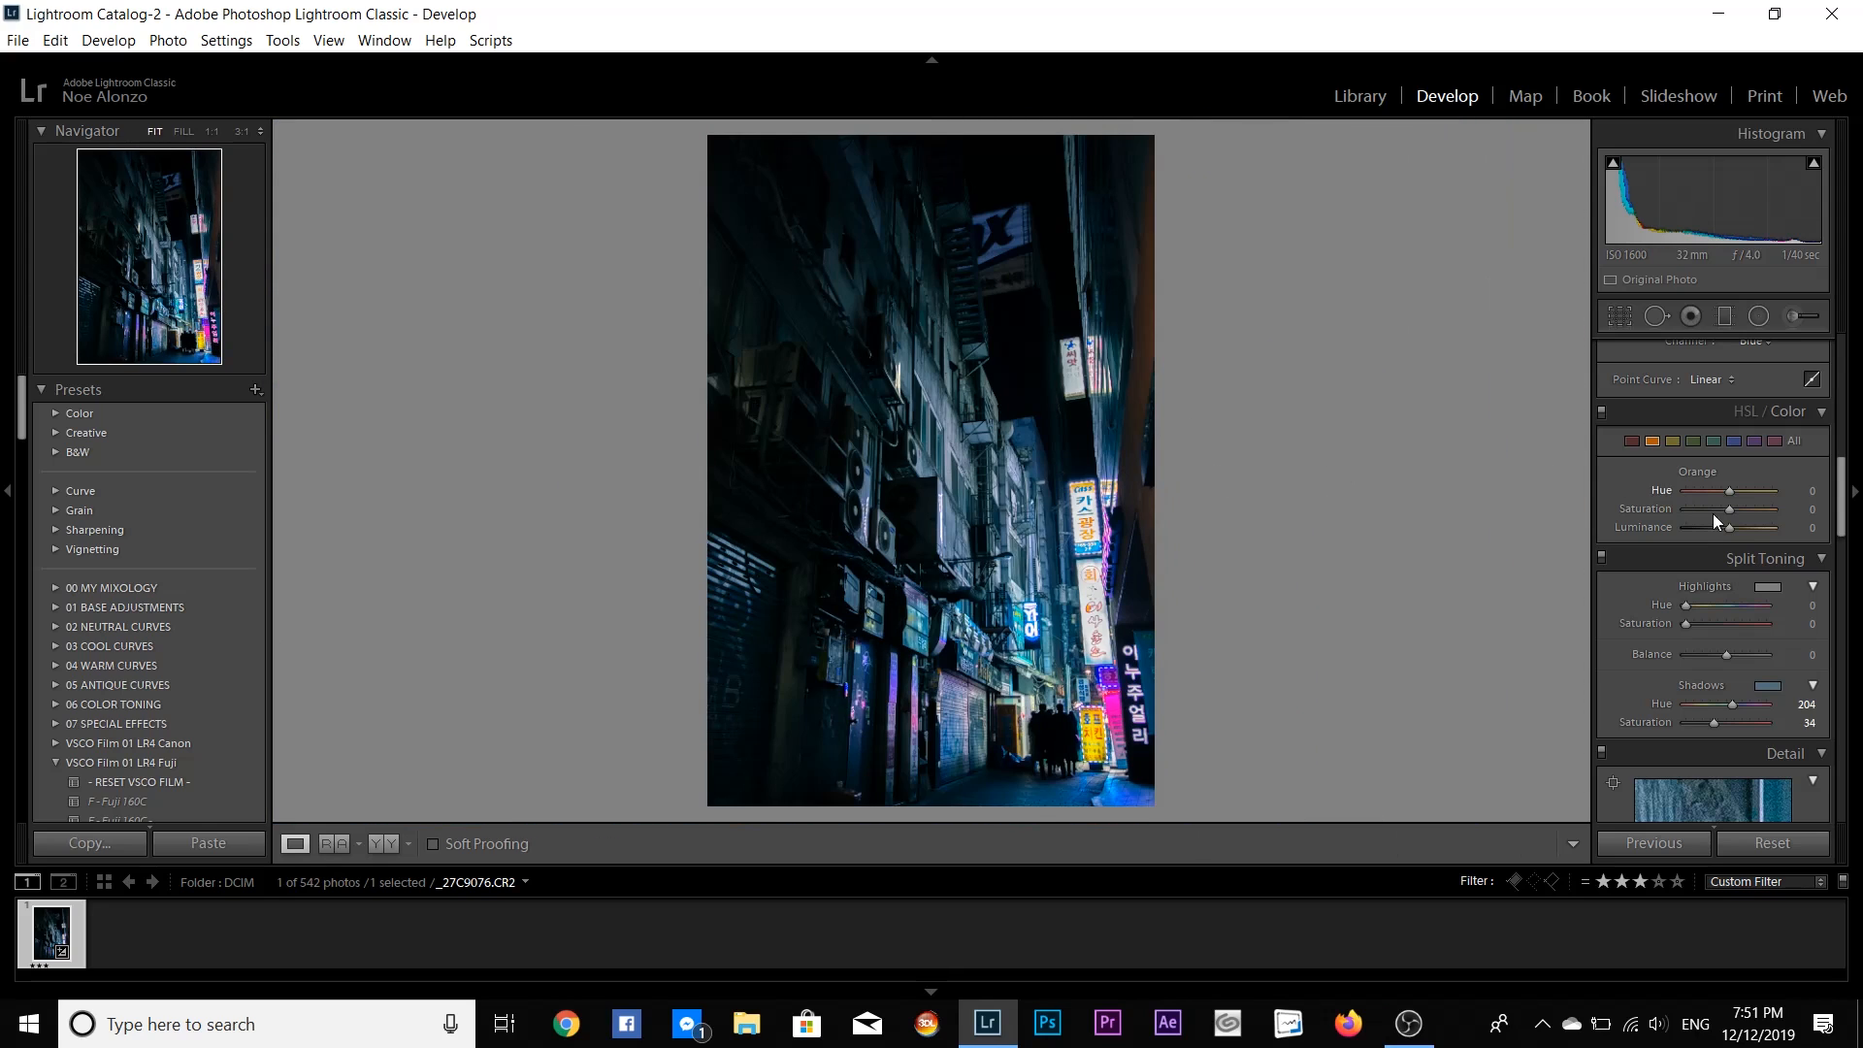
{"action": "left_click_drag", "start_coordinate": [1729, 491], "coordinate": [1755, 532]}
- Try yellow Hue −100 and Saturation −36, reset both, and shift the yellow hue towards green instead
{"action": "left_click", "coordinate": [1672, 441]}
{"action": "mouse_move", "coordinate": [1729, 492]}
{"action": "left_mouse_down"}
{"action": "mouse_move", "coordinate": [1677, 493]}
{"action": "mouse_move", "coordinate": [1713, 511]}
{"action": "left_mouse_up"}
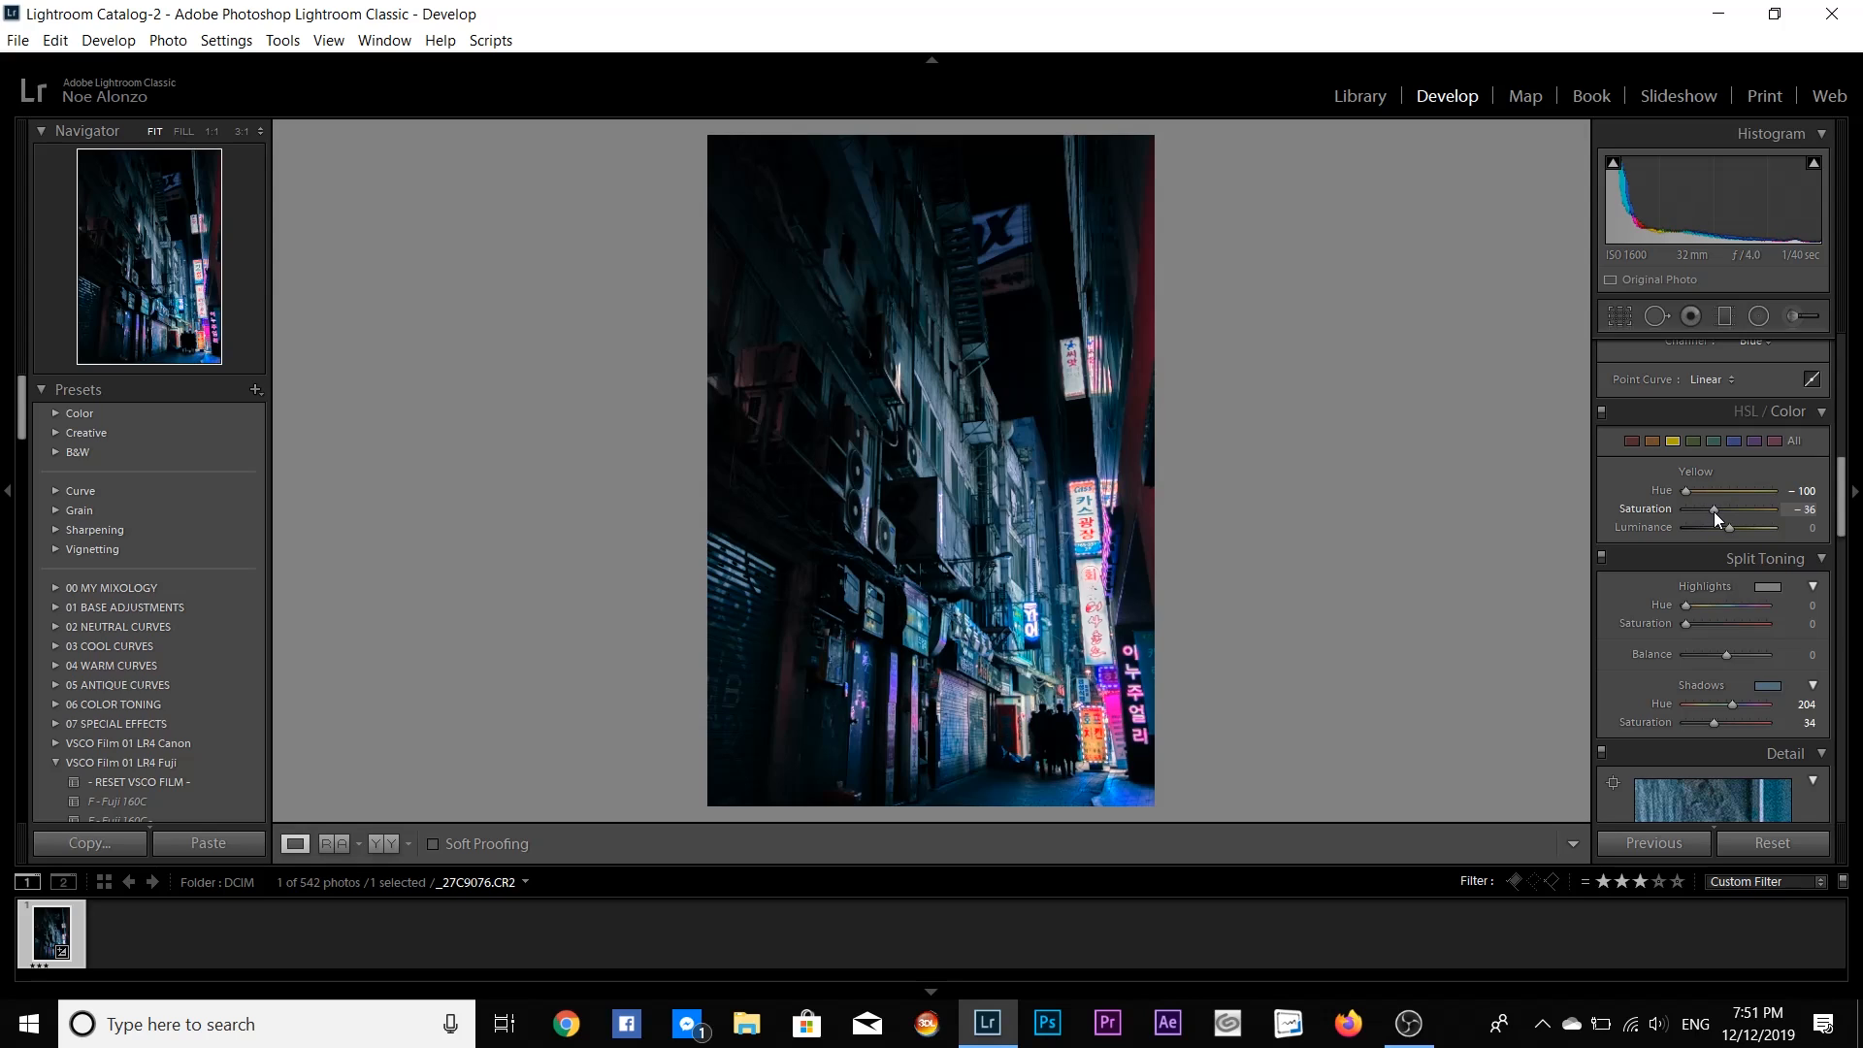
{"action": "double_click", "coordinate": [1668, 489]}
{"action": "double_click", "coordinate": [1666, 506]}
{"action": "left_click_drag", "start_coordinate": [1740, 493], "coordinate": [1795, 501]}
{"action": "left_click", "coordinate": [1633, 438]}
{"action": "left_click_drag", "start_coordinate": [1708, 479], "coordinate": [1664, 498]}
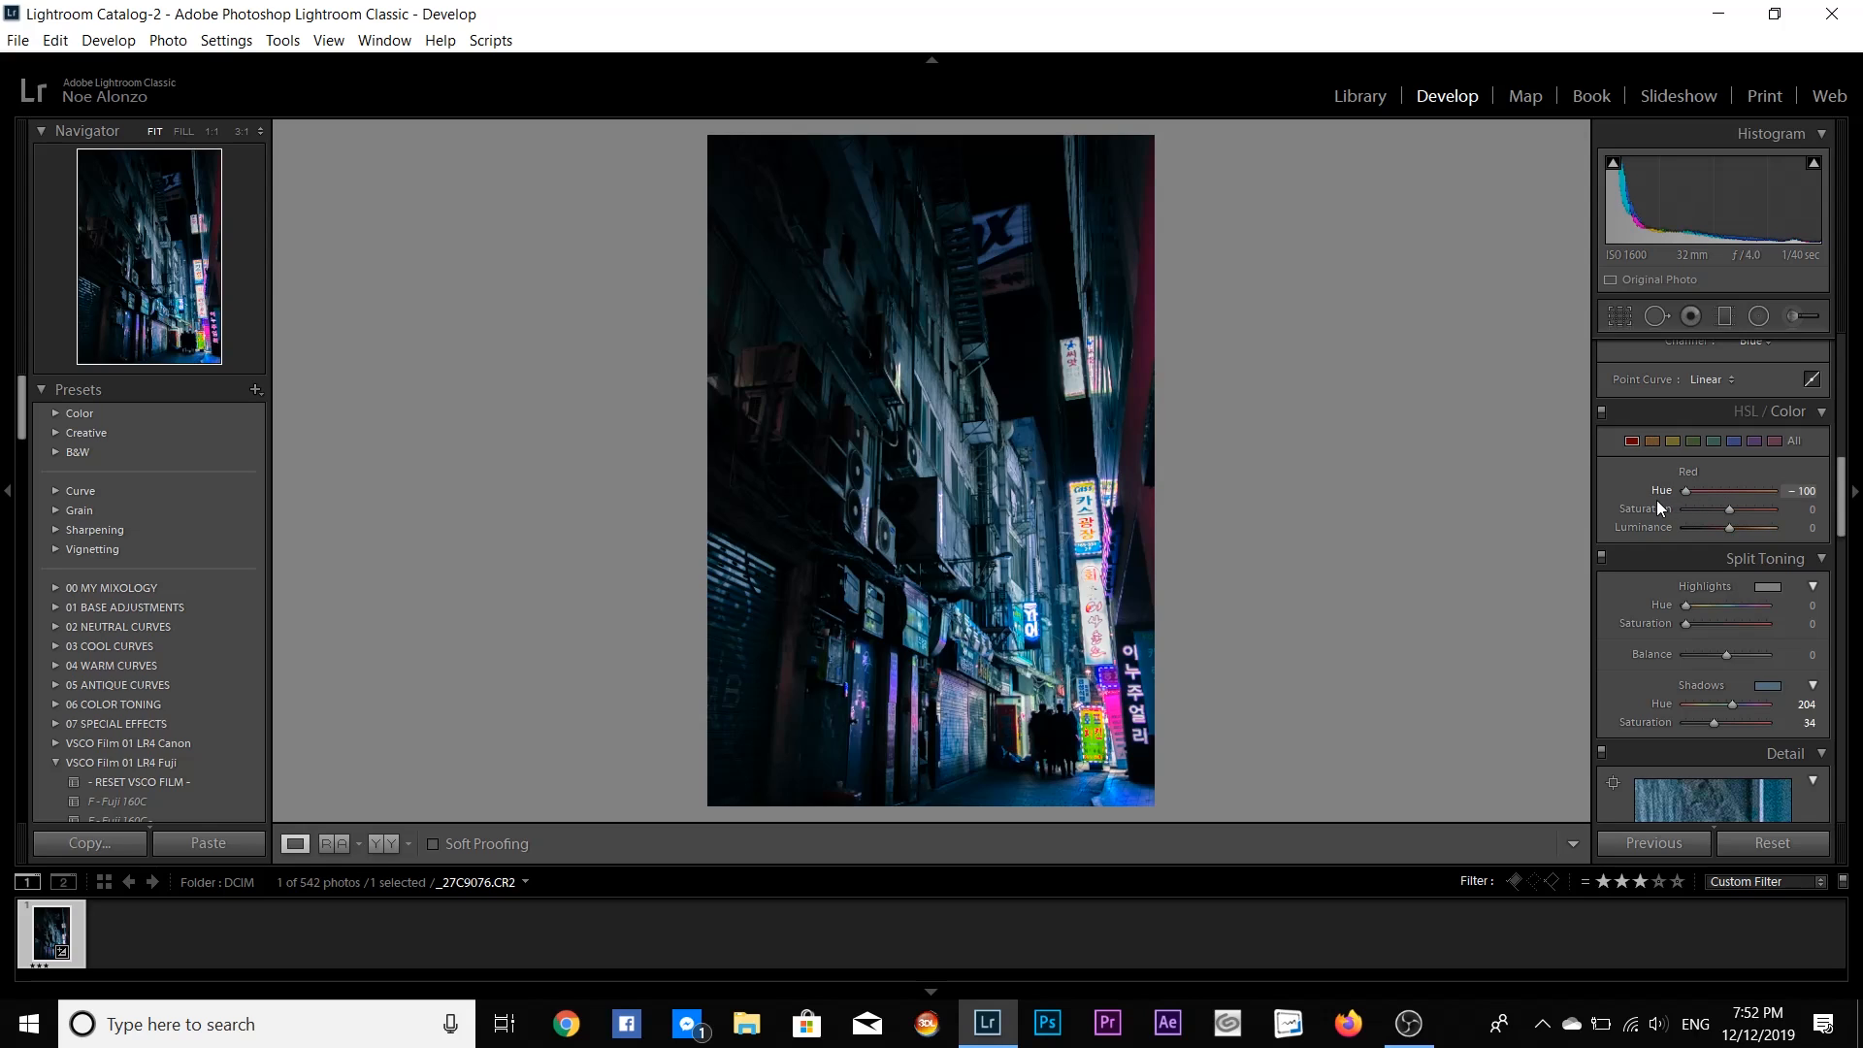
{"action": "double_click", "coordinate": [1684, 503]}
- Try a teal tint on the split-toning highlights, ending at hue 185 with saturation 0
{"action": "left_click", "coordinate": [1771, 591]}
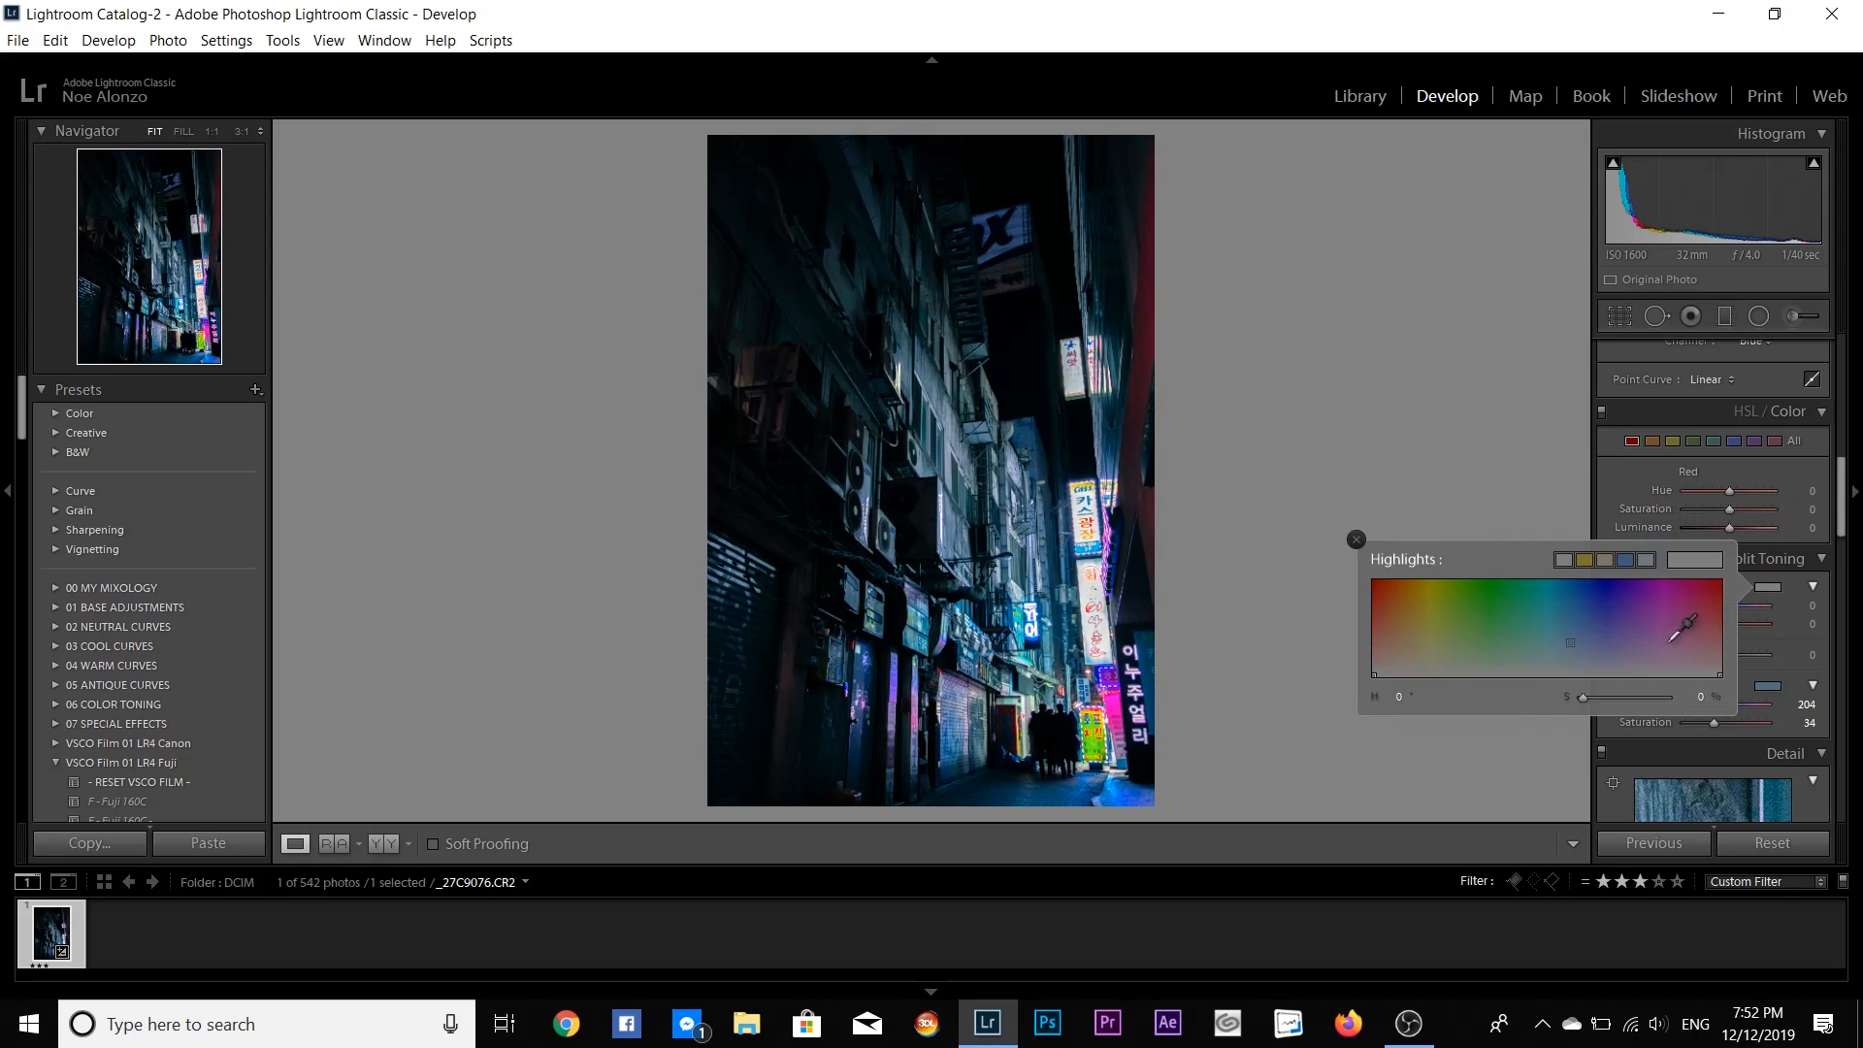
{"action": "left_click", "coordinate": [1551, 649]}
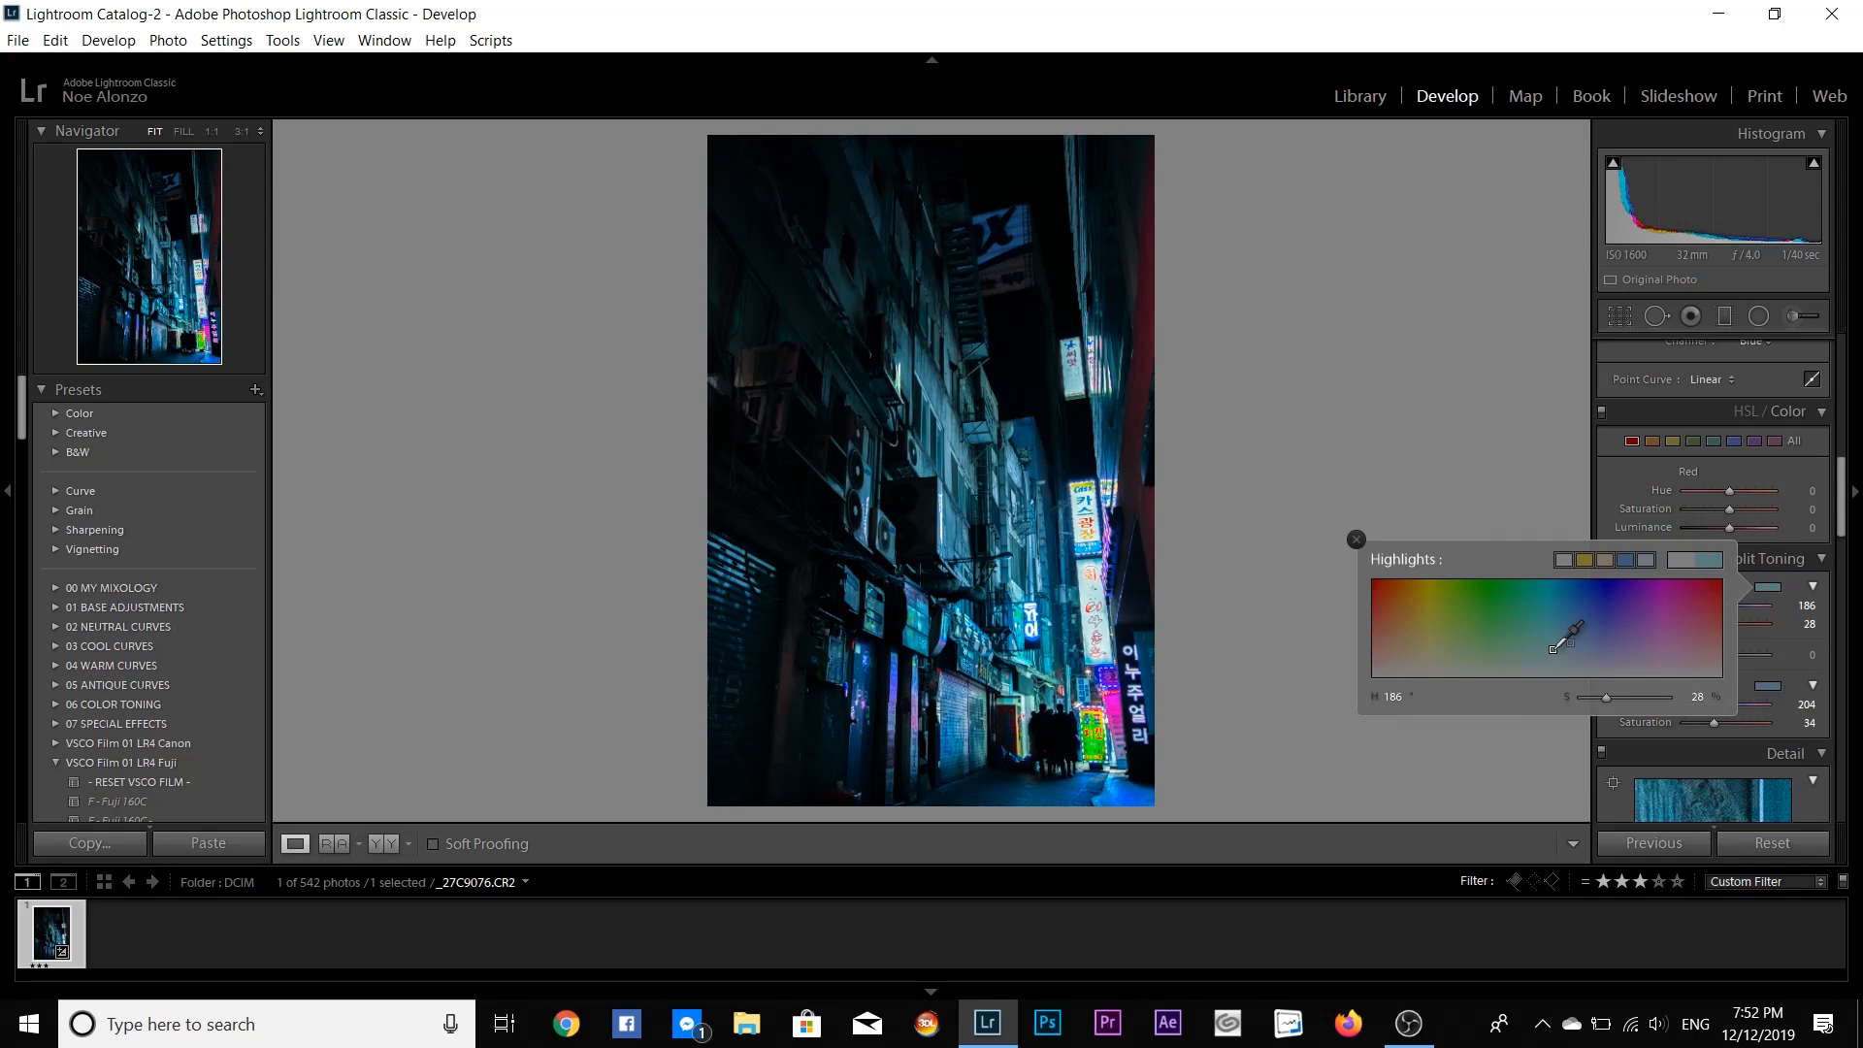
{"action": "left_click_drag", "start_coordinate": [1551, 649], "coordinate": [1551, 677]}
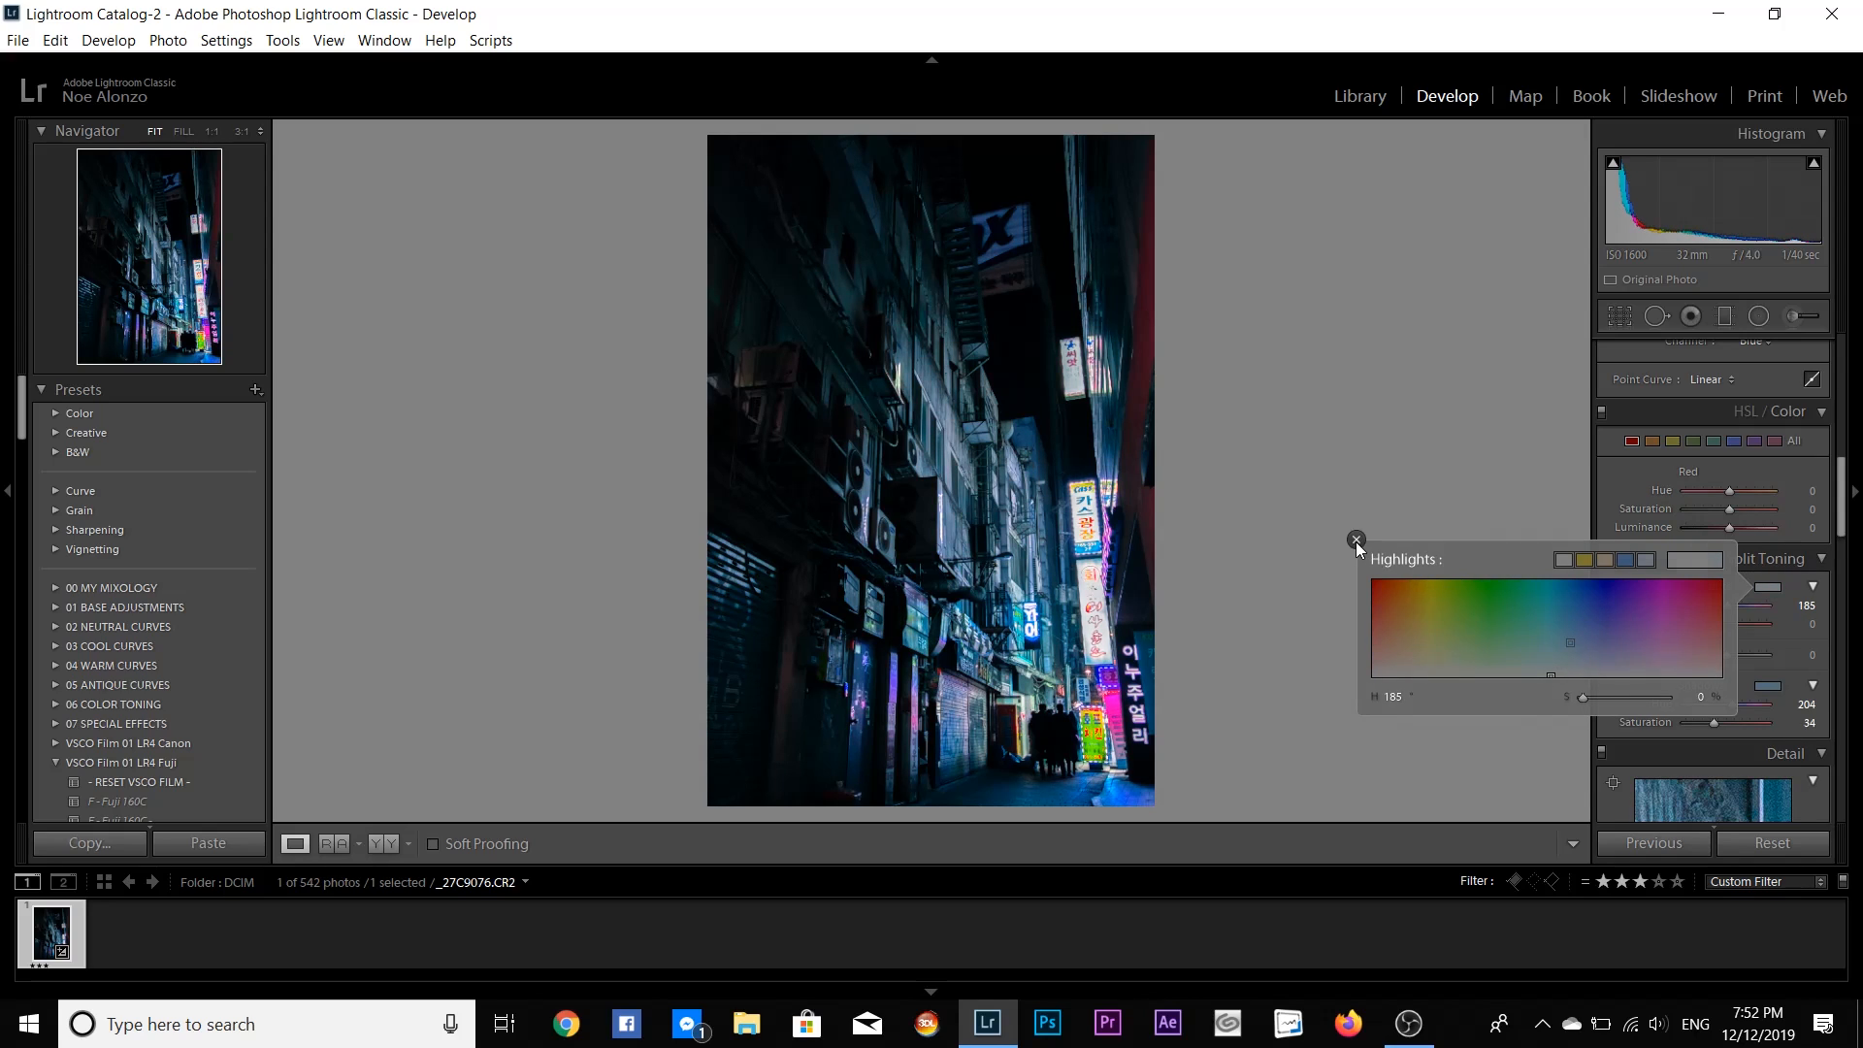
{"action": "left_click", "coordinate": [1356, 540]}
- Raise the luminance noise reduction in the photo's detail settings
{"action": "scroll", "coordinate": [1844, 519], "scroll_direction": "down", "scroll_amount": 3}
{"action": "scroll", "coordinate": [1843, 519], "scroll_direction": "down", "scroll_amount": 3}
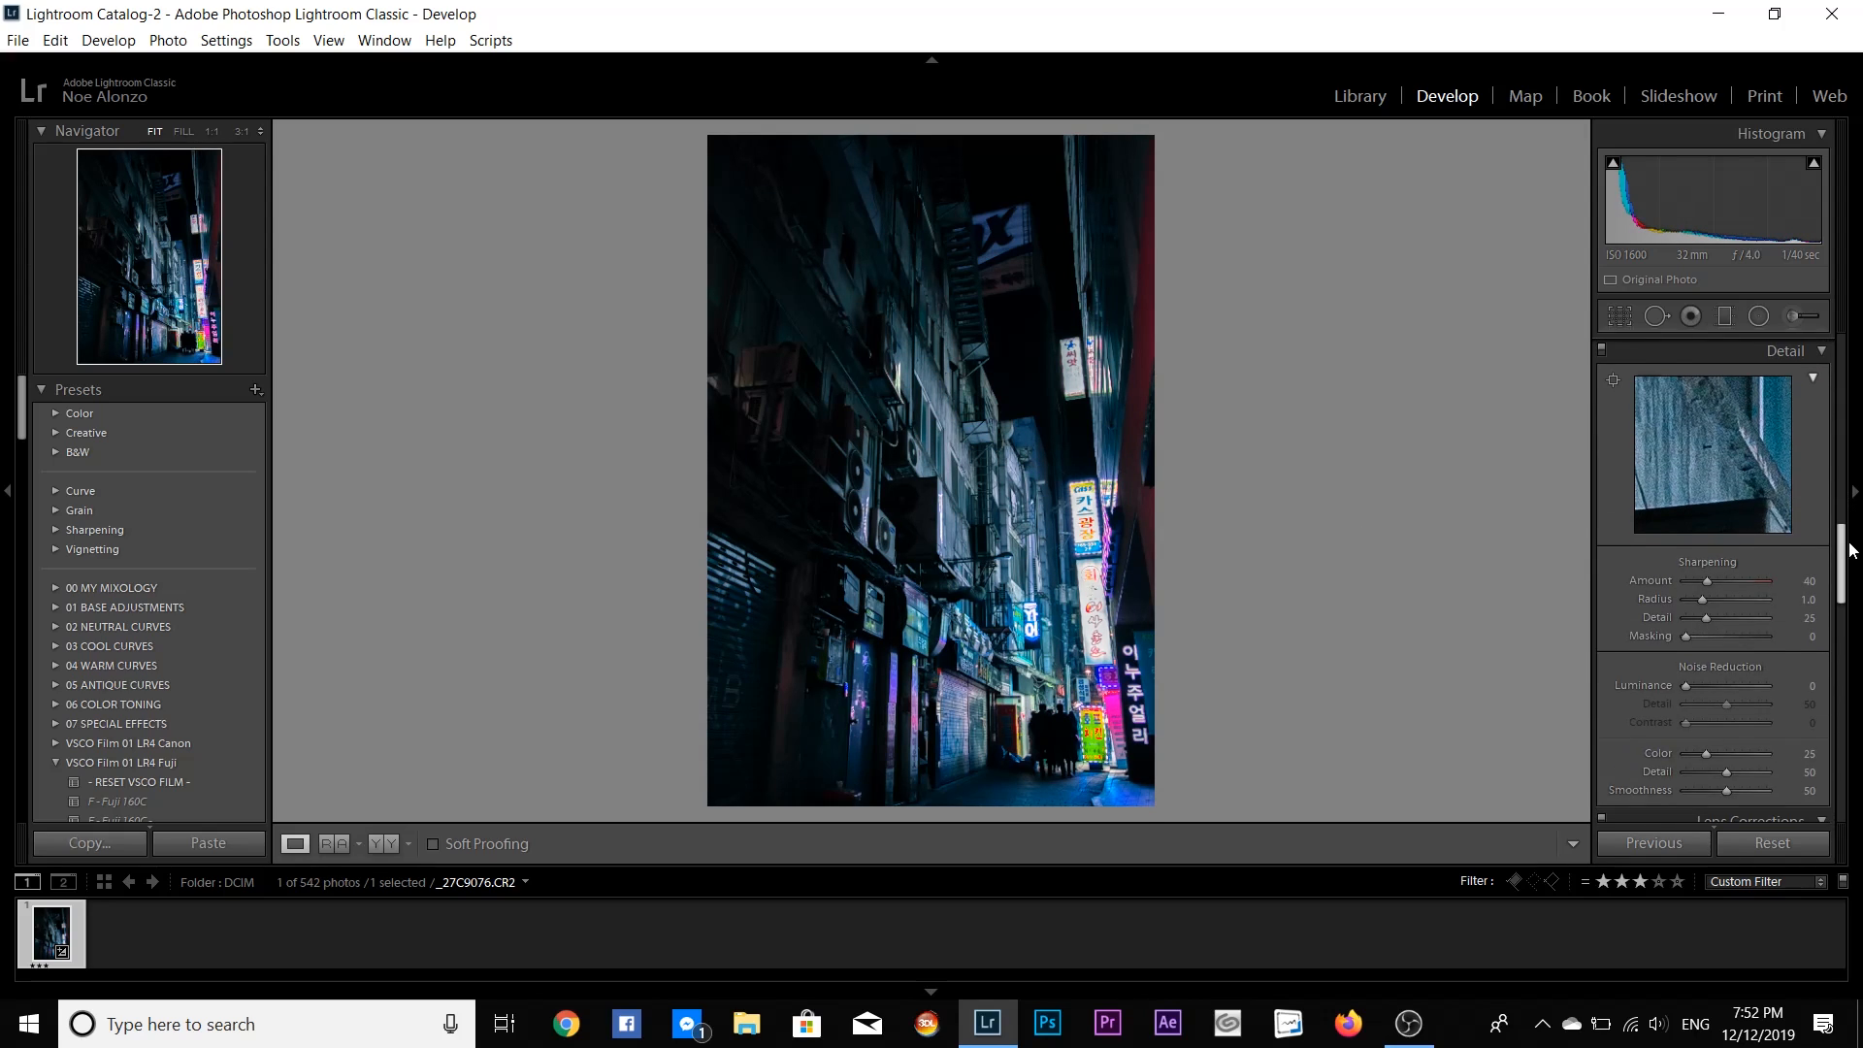
{"action": "left_click", "coordinate": [1707, 685]}
- Set Texture to +5 and Dehaze to −19, and reset the trial Vibrance increase to its default
{"action": "left_click_drag", "start_coordinate": [1844, 587], "coordinate": [1844, 388]}
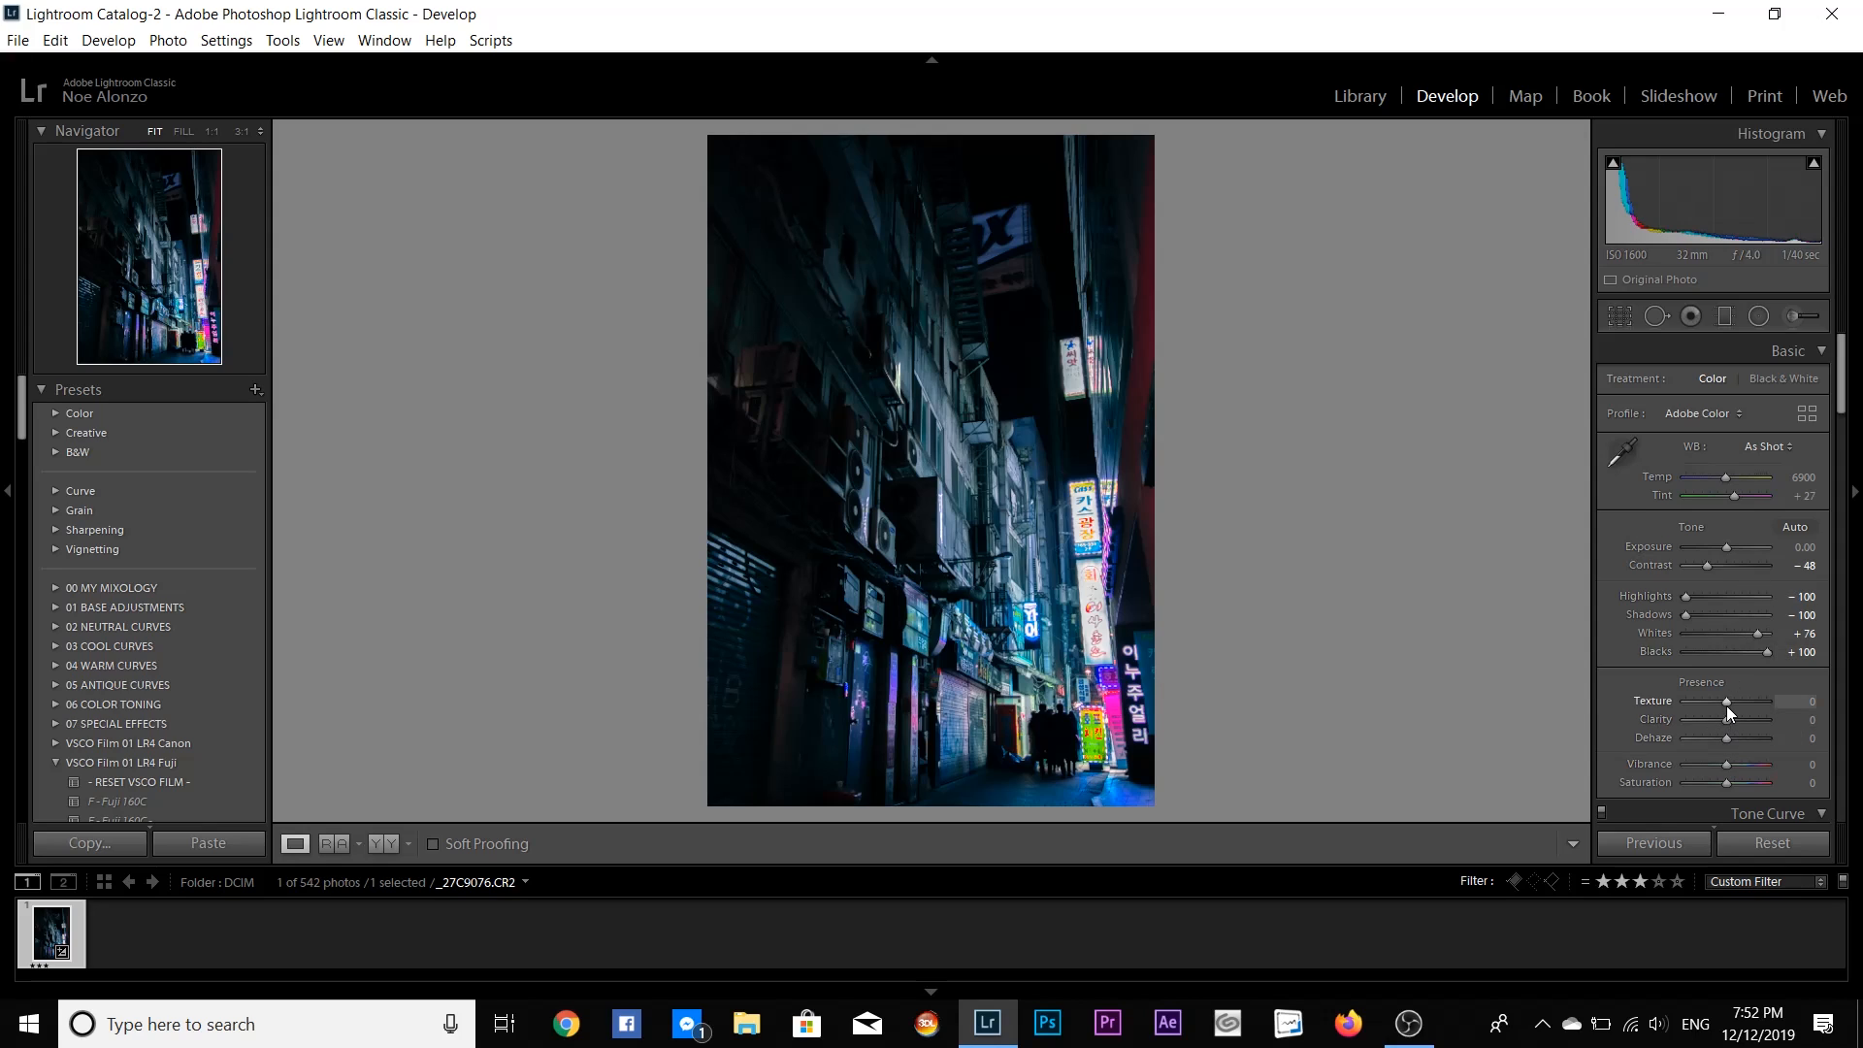
{"action": "left_click_drag", "start_coordinate": [1725, 701], "coordinate": [1797, 783]}
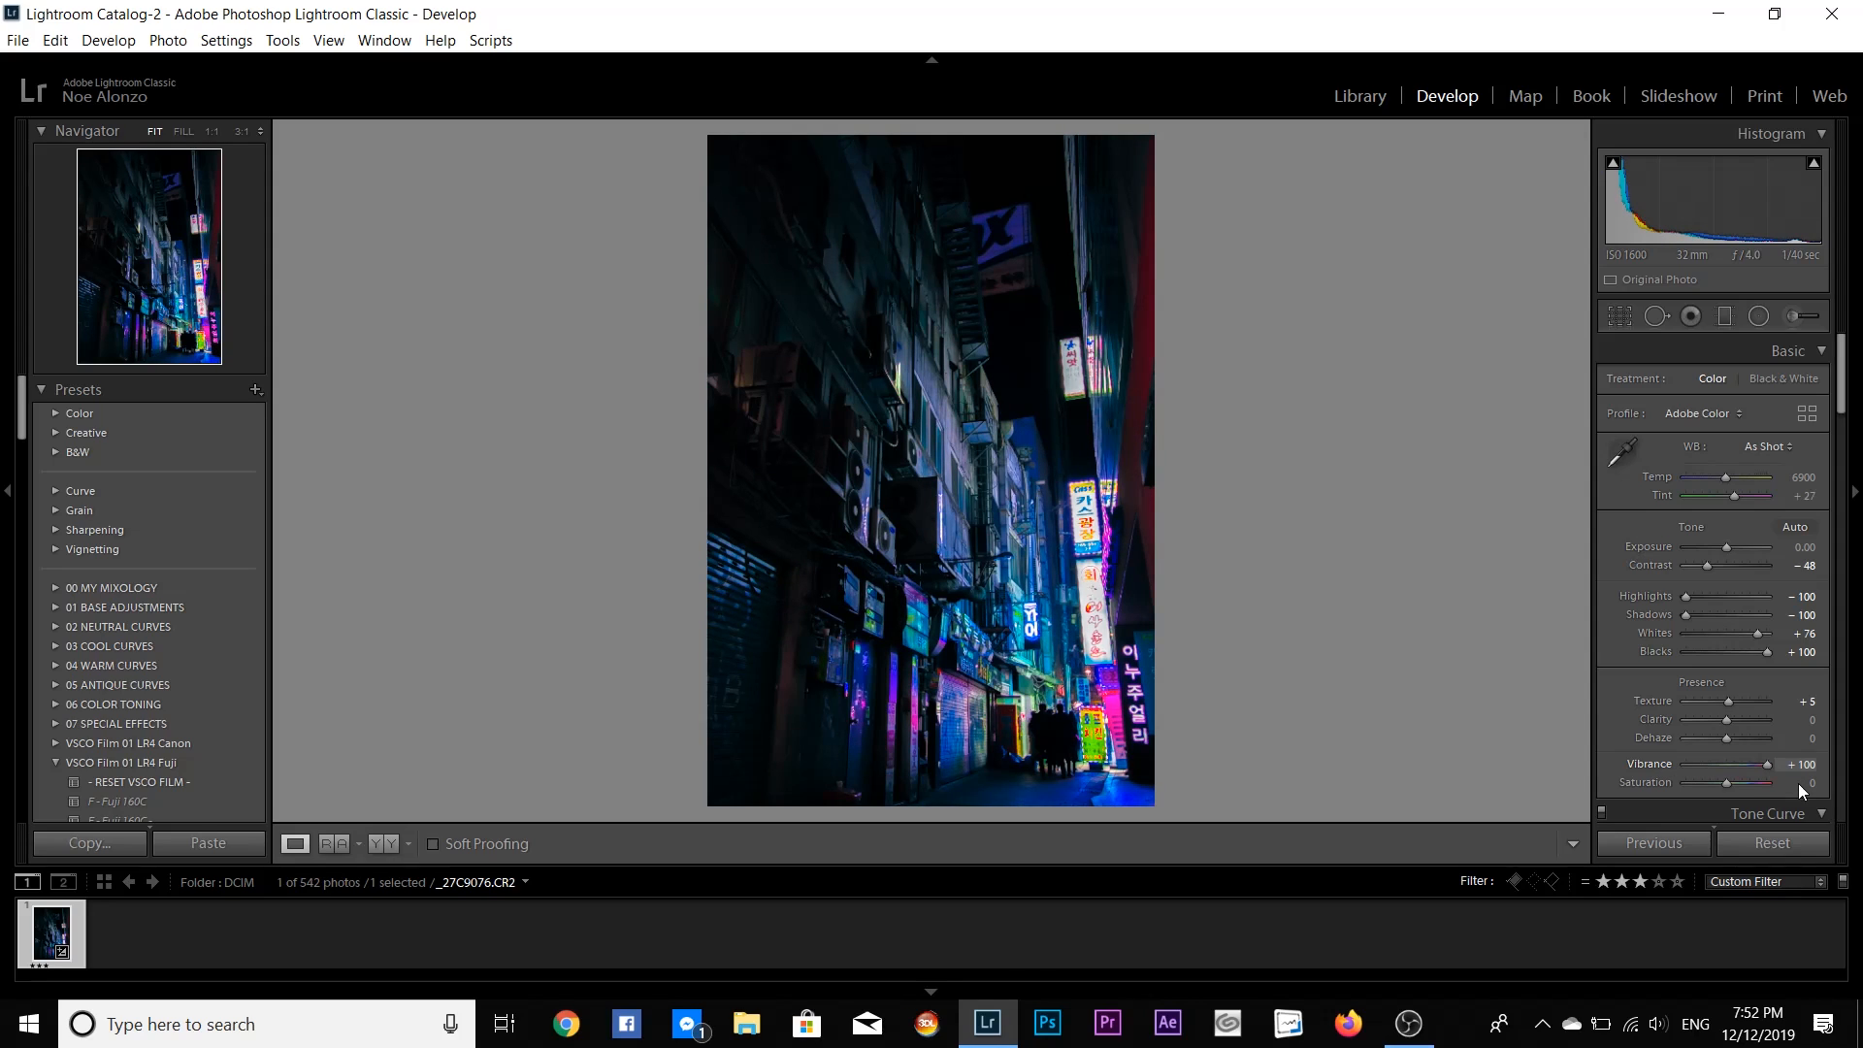
{"action": "double_click", "coordinate": [1647, 765]}
{"action": "mouse_move", "coordinate": [1726, 737]}
{"action": "left_mouse_down"}
{"action": "mouse_move", "coordinate": [1707, 737]}
{"action": "mouse_move", "coordinate": [1750, 741]}
{"action": "mouse_move", "coordinate": [1685, 743]}
{"action": "mouse_move", "coordinate": [1719, 745]}
{"action": "left_mouse_up"}
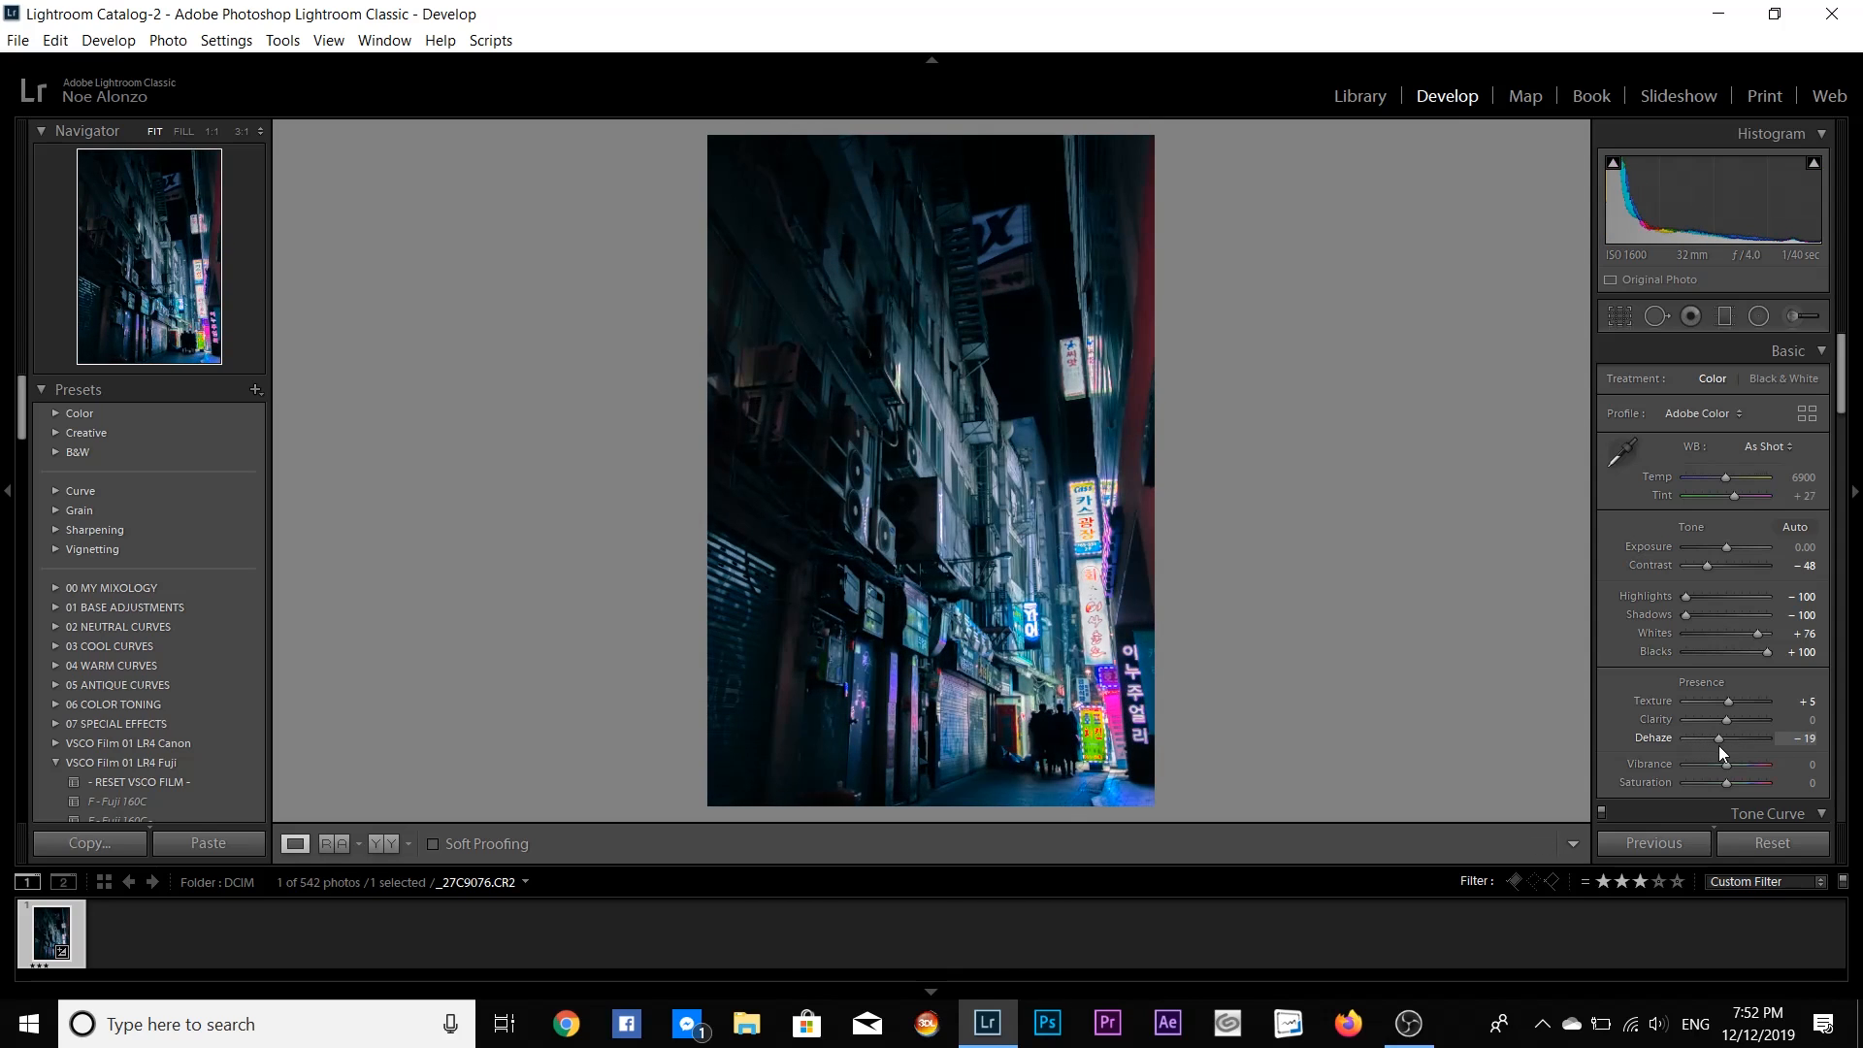